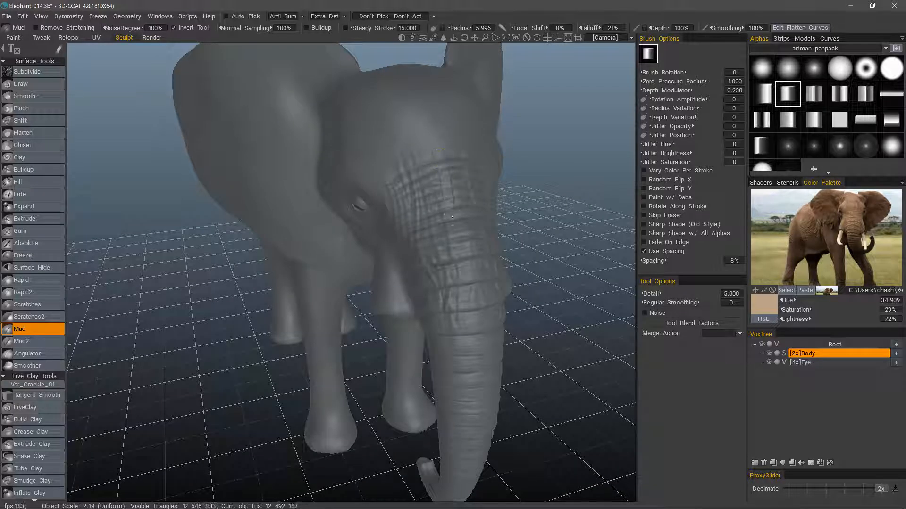
- Switch to the Mud2 brush and sculpt a test stroke down the trunk wrinkles beside the eye
{"action": "middle_click_drag", "start_coordinate": [452, 217], "coordinate": [453, 240], "text": "alt"}
{"action": "right_click_drag", "start_coordinate": [453, 197], "coordinate": [392, 174], "text": "alt"}
{"action": "middle_click_drag", "start_coordinate": [392, 174], "coordinate": [411, 168], "text": "alt"}
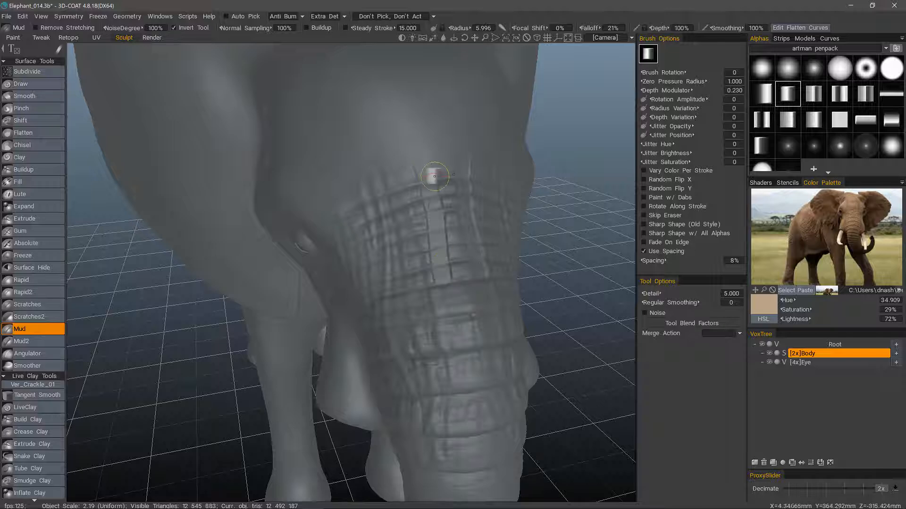
{"action": "left_click_drag", "start_coordinate": [403, 299], "coordinate": [256, 77], "text": "alt"}
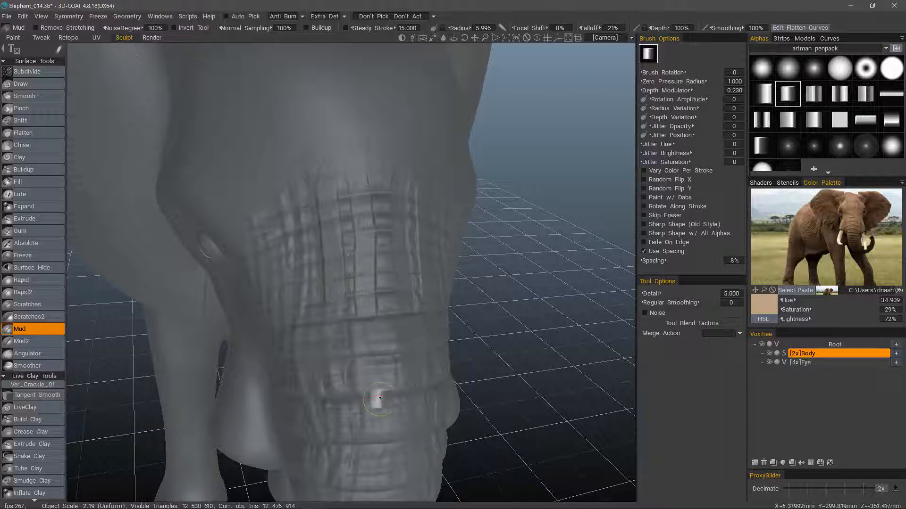
{"action": "mouse_move", "coordinate": [379, 399]}
{"action": "left_mouse_down", "text": "alt"}
{"action": "mouse_move", "coordinate": [414, 435]}
{"action": "mouse_move", "coordinate": [441, 317]}
{"action": "mouse_move", "coordinate": [420, 355]}
{"action": "mouse_move", "coordinate": [383, 307]}
{"action": "mouse_move", "coordinate": [348, 283]}
{"action": "left_mouse_up", "text": "alt"}
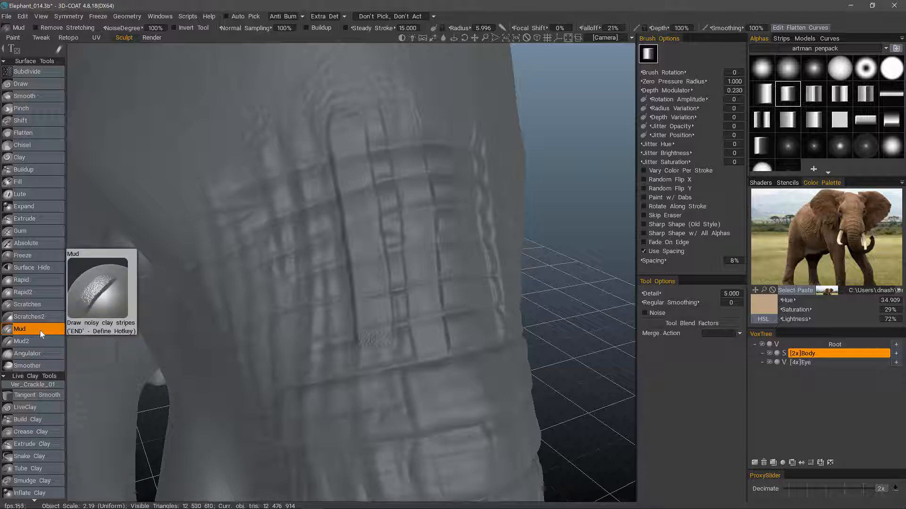
{"action": "left_click_drag", "start_coordinate": [277, 200], "coordinate": [384, 256], "text": "alt"}
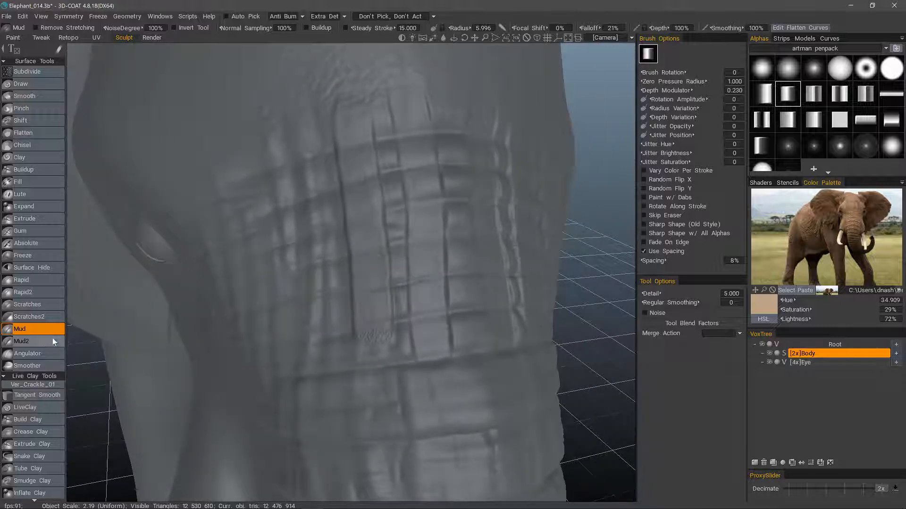
{"action": "left_click", "coordinate": [33, 341]}
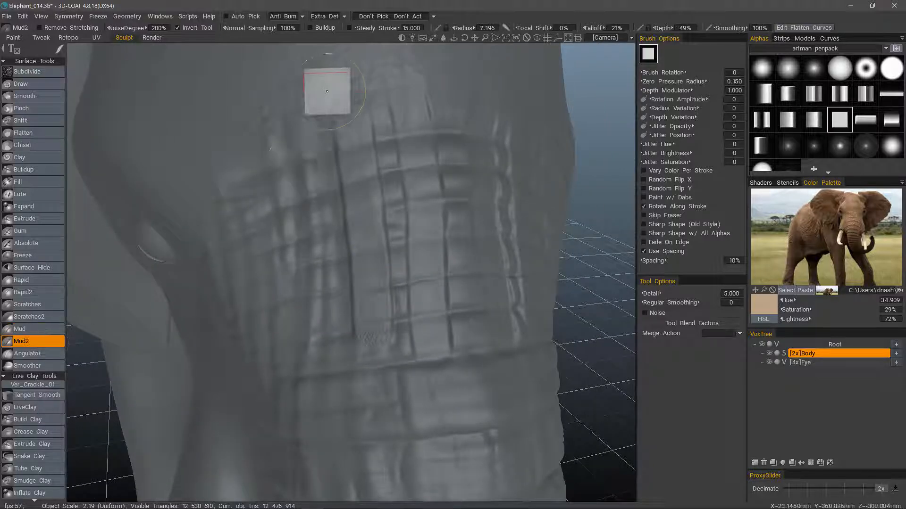
{"action": "mouse_move", "coordinate": [267, 124]}
{"action": "left_mouse_down"}
{"action": "mouse_move", "coordinate": [278, 137]}
{"action": "mouse_move", "coordinate": [317, 332]}
{"action": "left_mouse_up"}
{"action": "left_click_drag", "start_coordinate": [340, 425], "coordinate": [361, 395], "text": "alt"}
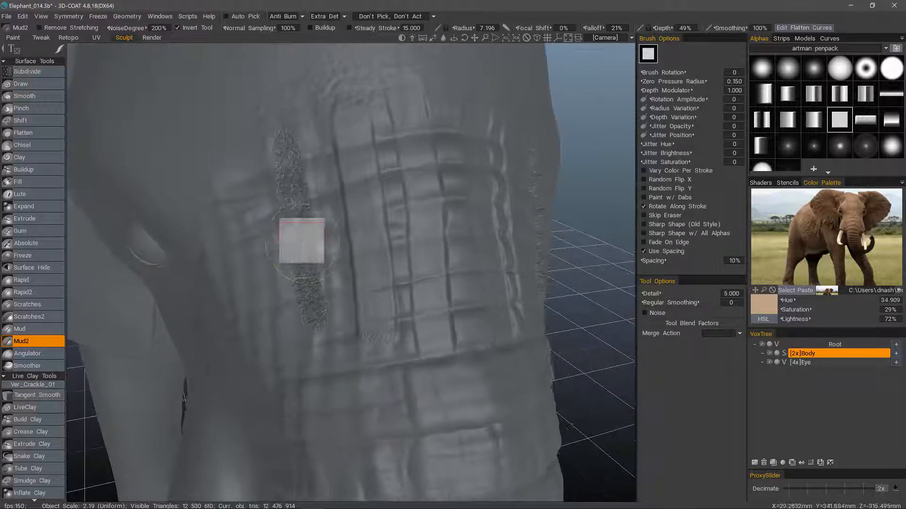
{"action": "left_click_drag", "start_coordinate": [301, 241], "coordinate": [378, 376], "text": "alt"}
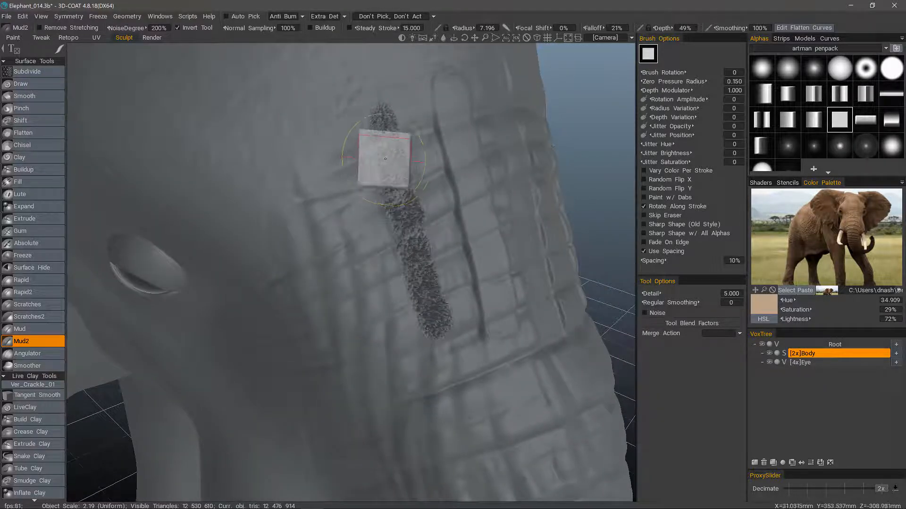
{"action": "left_click_drag", "start_coordinate": [383, 160], "coordinate": [351, 189], "text": "alt"}
- Set NoiseDegree to 100%, undo the previous stroke and sculpt a new one down the same side of the upper trunk
{"action": "left_click", "coordinate": [160, 28]}
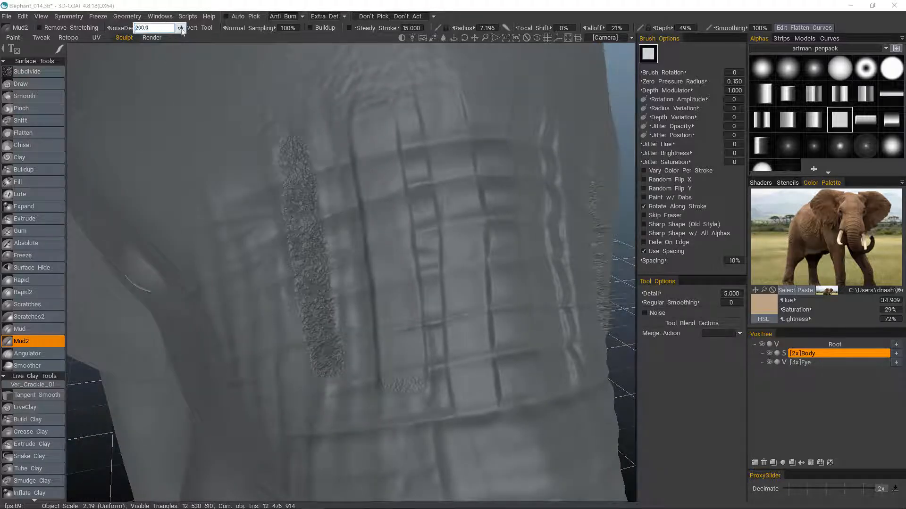
{"action": "left_click", "coordinate": [181, 28]}
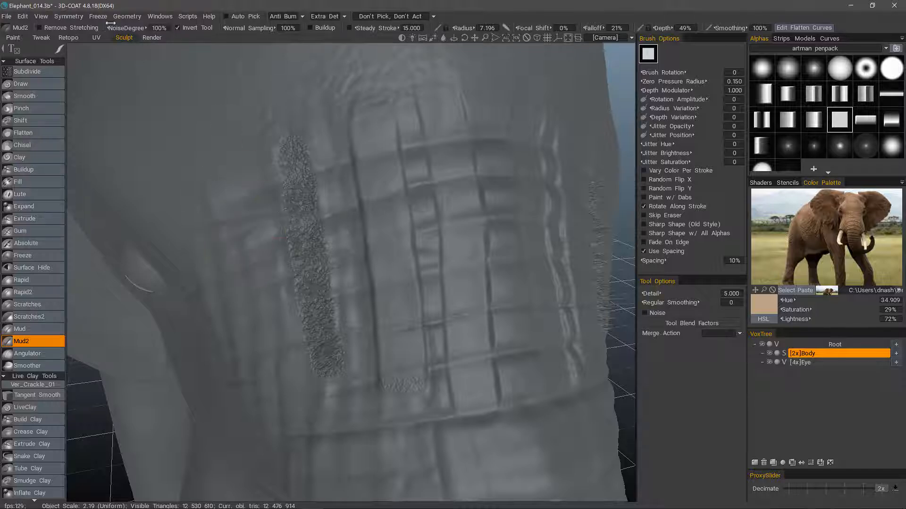
{"action": "left_click", "coordinate": [159, 29]}
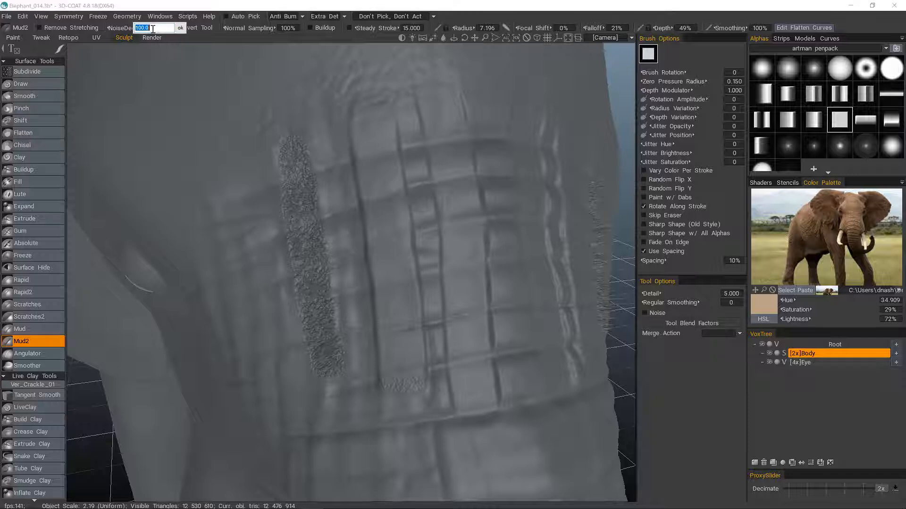
{"action": "left_click", "coordinate": [180, 29]}
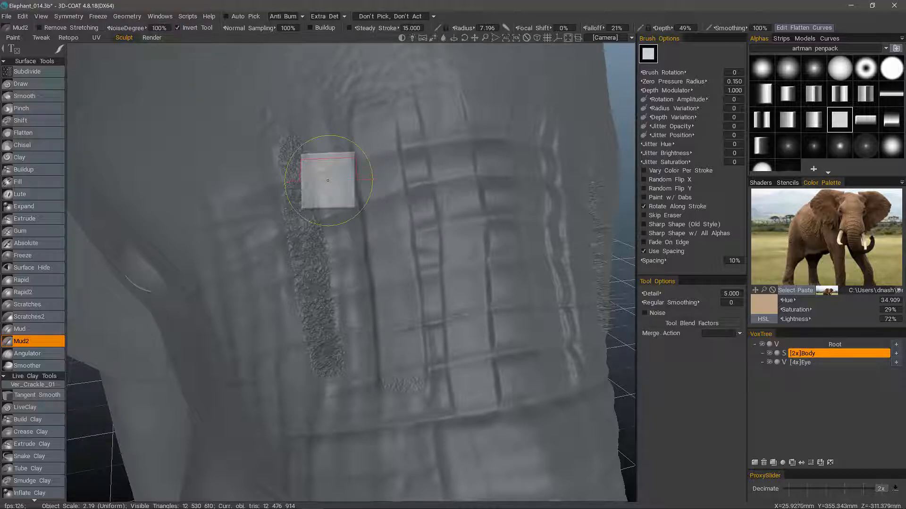
{"action": "key", "text": "ctrl+z"}
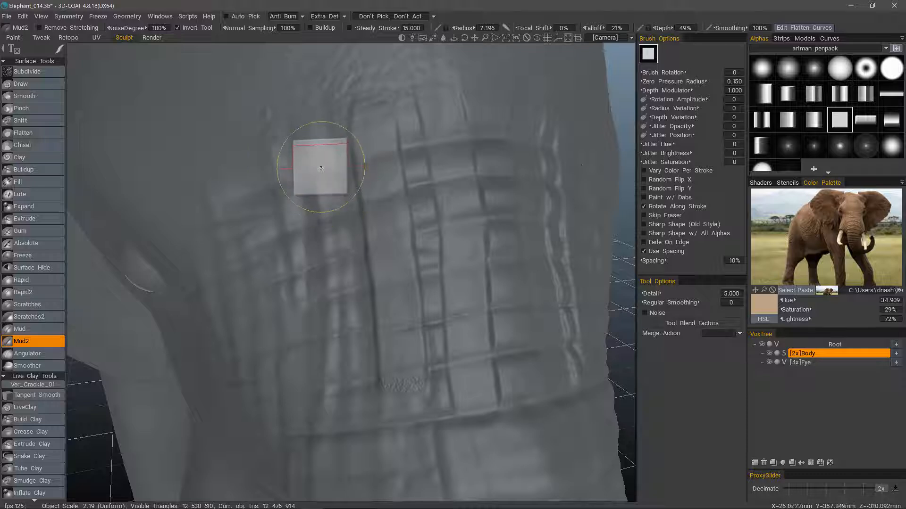
{"action": "left_click_drag", "start_coordinate": [287, 138], "coordinate": [303, 375]}
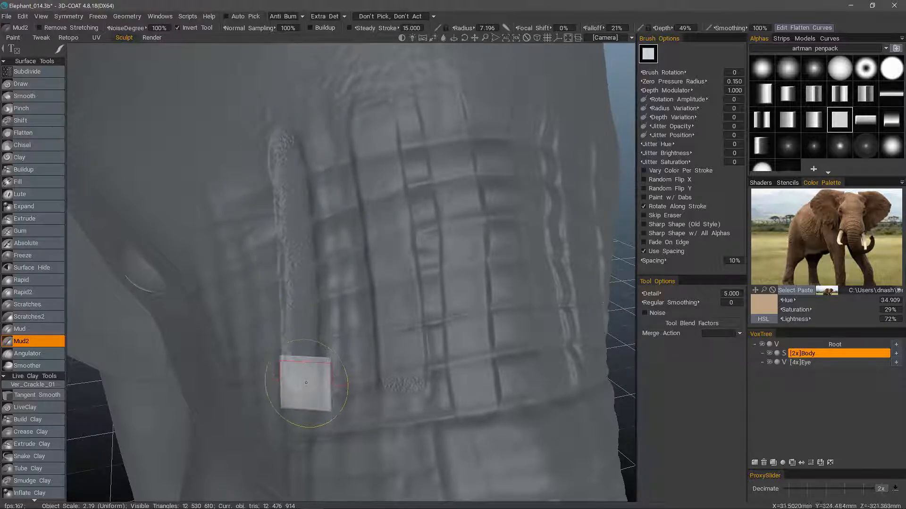
- Turn off Invert Tool, undo the last stroke and sculpt it again down the upper trunk wrinkles
{"action": "left_click", "coordinate": [178, 28]}
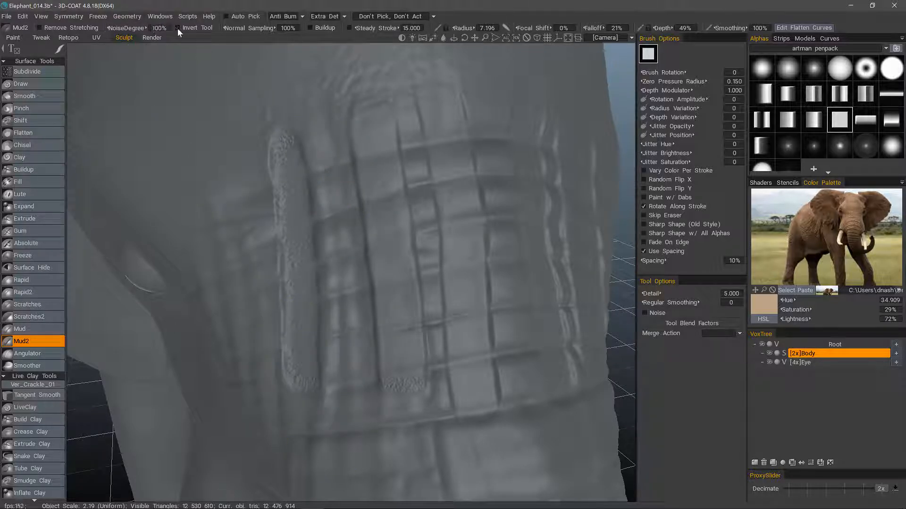
{"action": "left_click_drag", "start_coordinate": [268, 148], "coordinate": [232, 133], "text": "alt"}
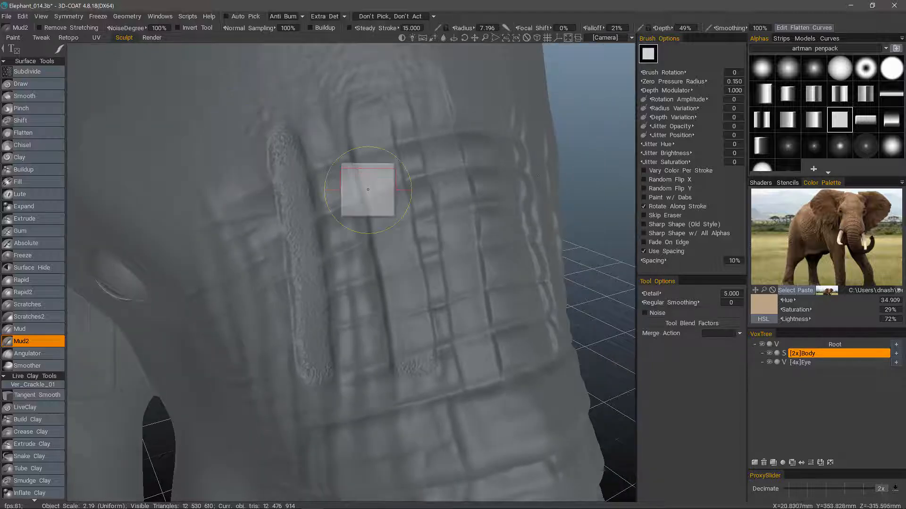
{"action": "key", "text": "ctrl+z"}
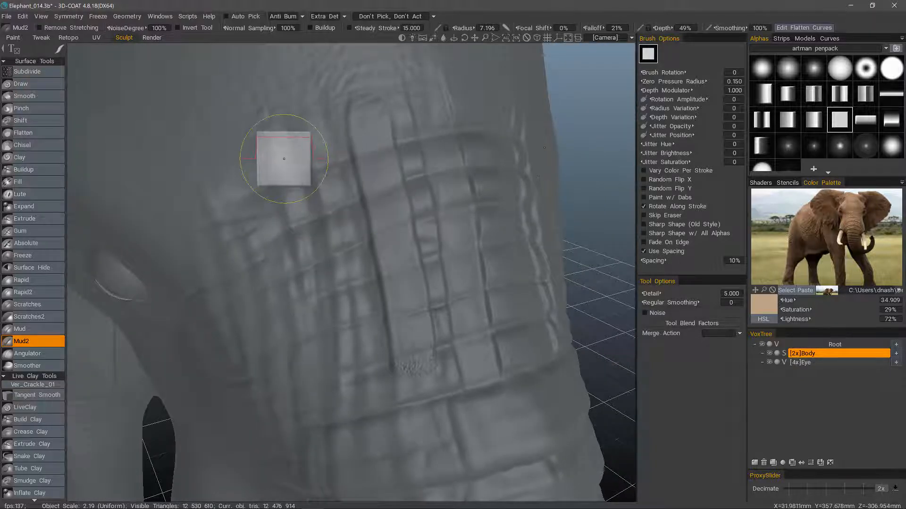
{"action": "left_click_drag", "start_coordinate": [283, 142], "coordinate": [323, 300]}
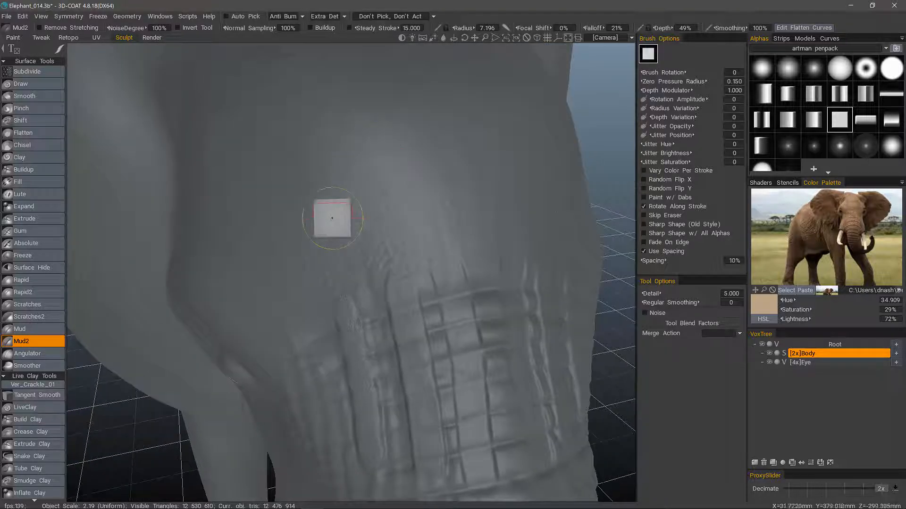
- Set Radius Variation to 100, try a stroke across the forehead above the wrinkles and undo it
{"action": "mouse_move", "coordinate": [336, 225]}
{"action": "left_mouse_down", "text": "alt"}
{"action": "mouse_move", "coordinate": [384, 215]}
{"action": "mouse_move", "coordinate": [395, 200]}
{"action": "left_mouse_up", "text": "alt"}
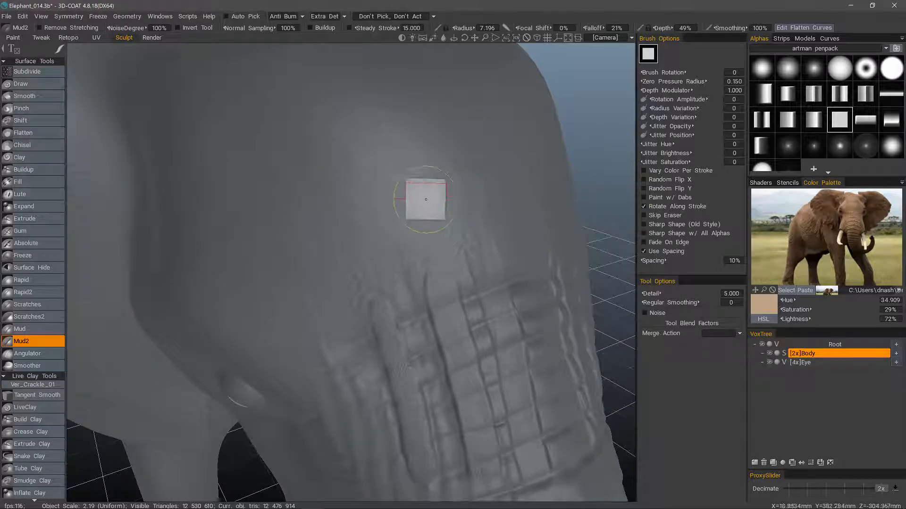
{"action": "left_click", "coordinate": [734, 108]}
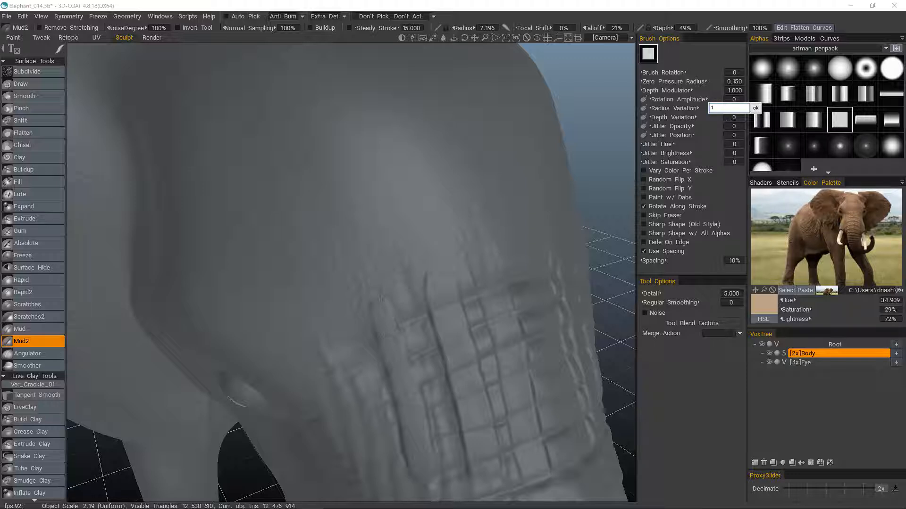
{"action": "left_click", "coordinate": [755, 108]}
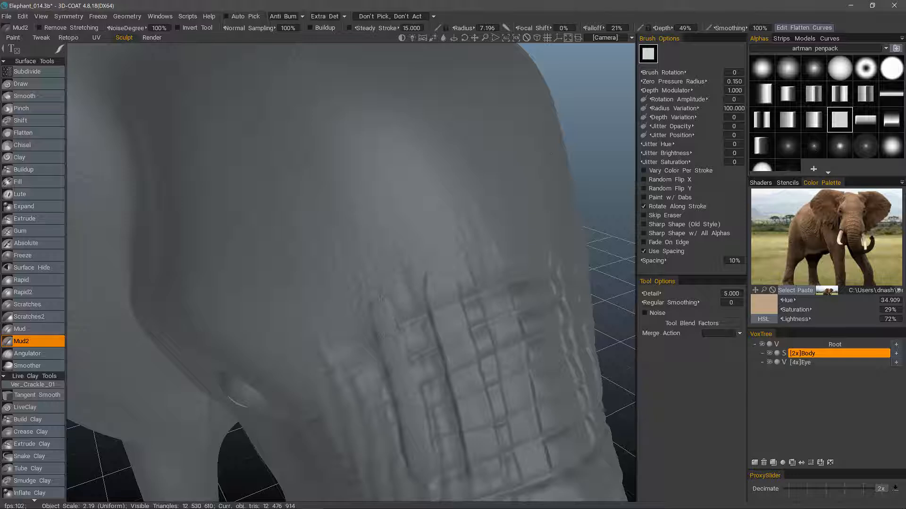
{"action": "mouse_move", "coordinate": [413, 180]}
{"action": "left_mouse_down"}
{"action": "mouse_move", "coordinate": [439, 172]}
{"action": "mouse_move", "coordinate": [437, 163]}
{"action": "left_mouse_up"}
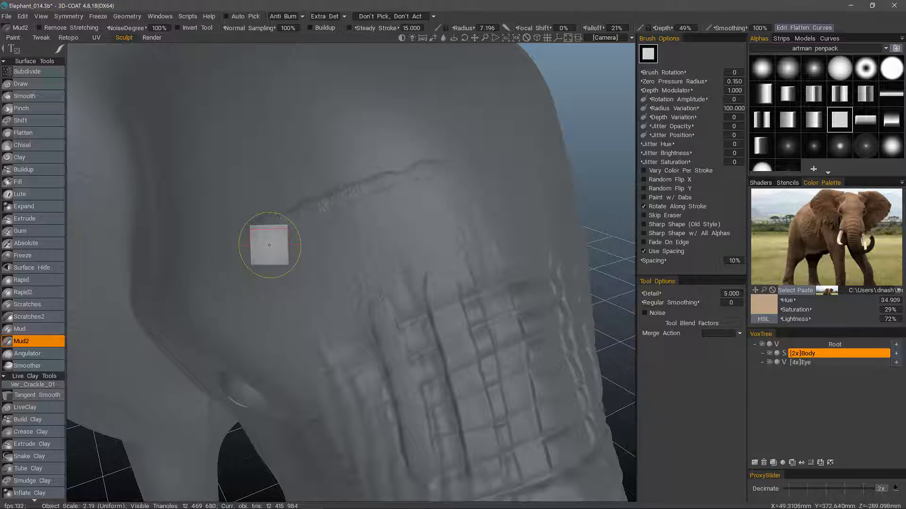
{"action": "key", "text": "ctrl+z"}
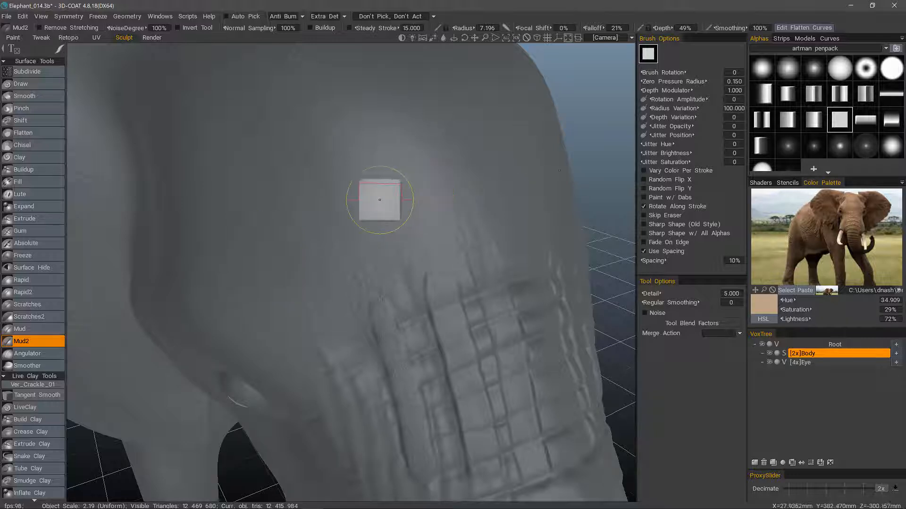
- Set Radius Variation to 0 and sculpt two parallel strokes across the forehead above the trunk
{"action": "left_click", "coordinate": [732, 108]}
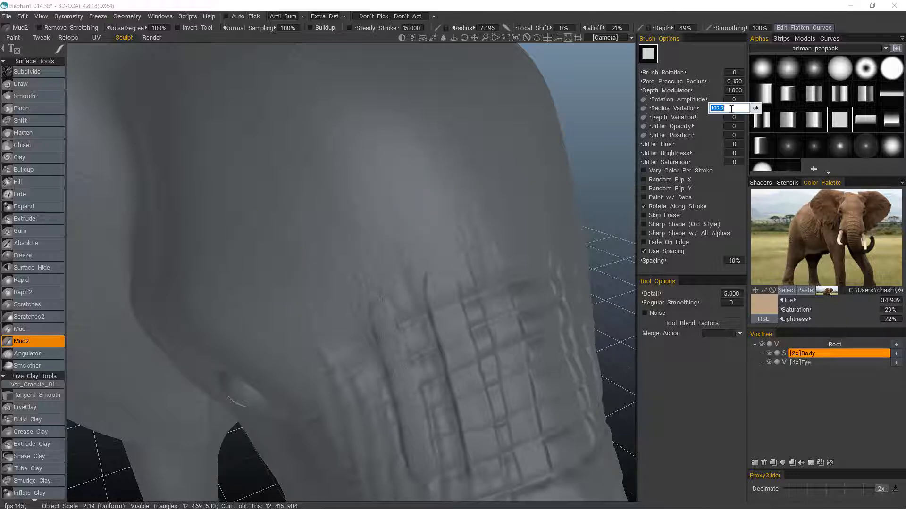
{"action": "type", "text": "0"}
{"action": "key", "text": "Return"}
{"action": "left_click_drag", "start_coordinate": [432, 177], "coordinate": [289, 218]}
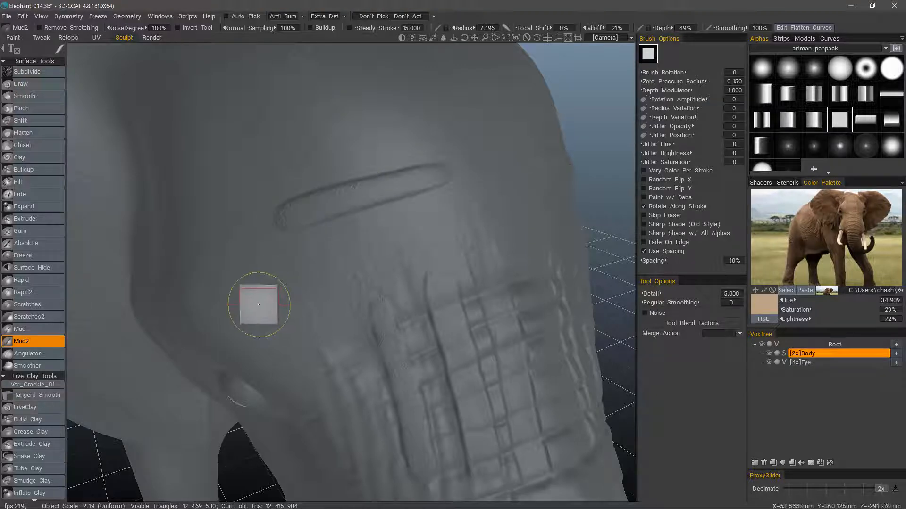
{"action": "left_click_drag", "start_coordinate": [400, 132], "coordinate": [293, 152]}
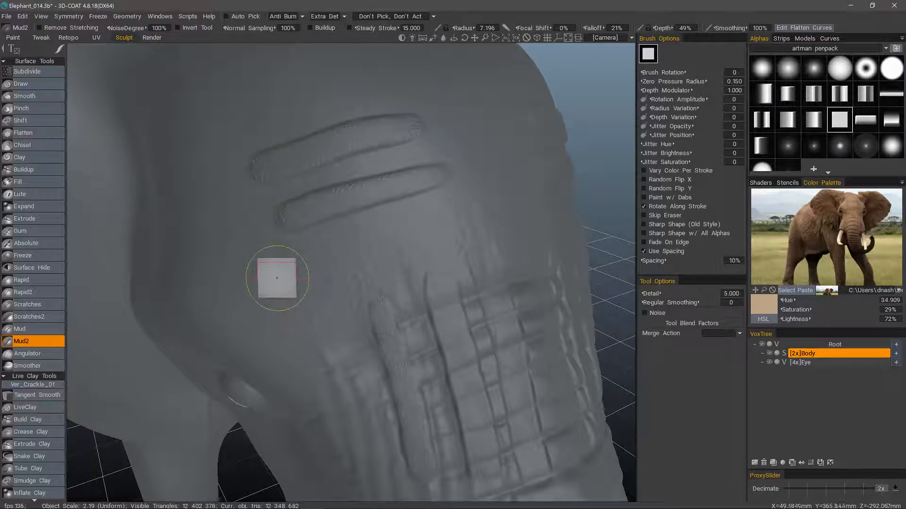
- Sculpt two more strokes across the upper forehead, above the existing pair
{"action": "mouse_move", "coordinate": [59, 50]}
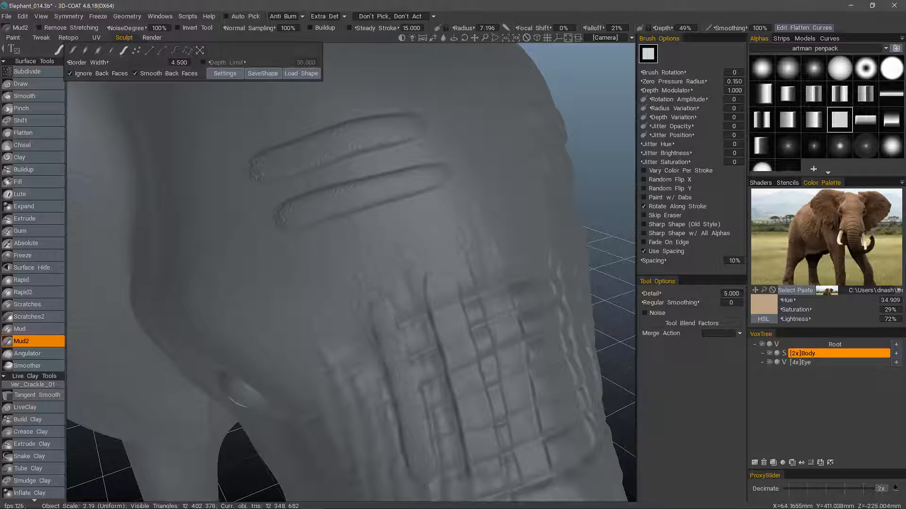
{"action": "middle_click_drag", "start_coordinate": [349, 161], "coordinate": [362, 246], "text": "alt"}
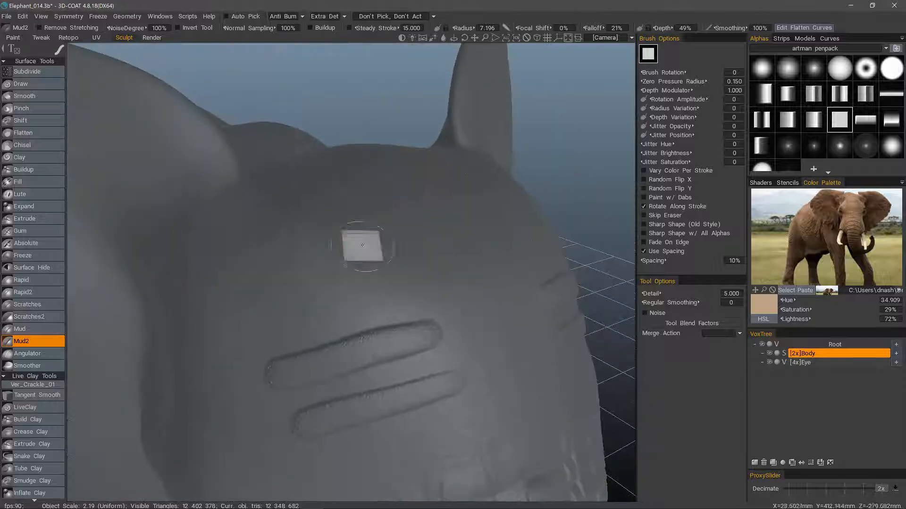
{"action": "mouse_move", "coordinate": [415, 280]}
{"action": "left_mouse_down"}
{"action": "mouse_move", "coordinate": [376, 277]}
{"action": "mouse_move", "coordinate": [265, 308]}
{"action": "left_mouse_up"}
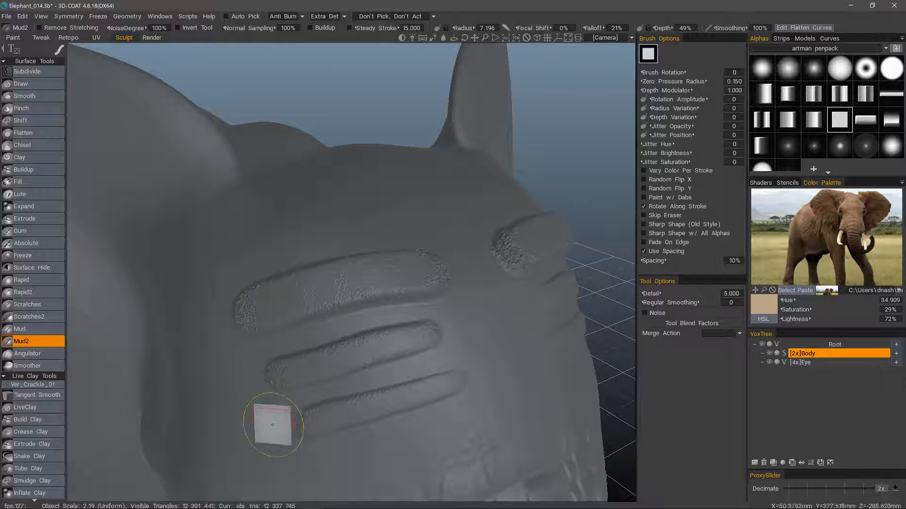
{"action": "left_click_drag", "start_coordinate": [394, 218], "coordinate": [238, 262]}
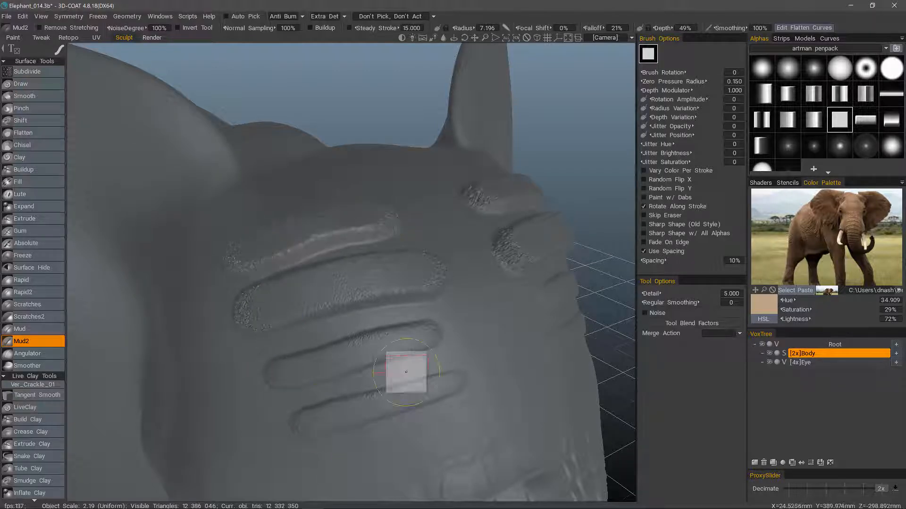
- Undo all four strokes across the forehead
{"action": "key", "text": "ctrl+z"}
{"action": "key", "text": "ctrl+z"}
{"action": "key", "text": "ctrl+z"}
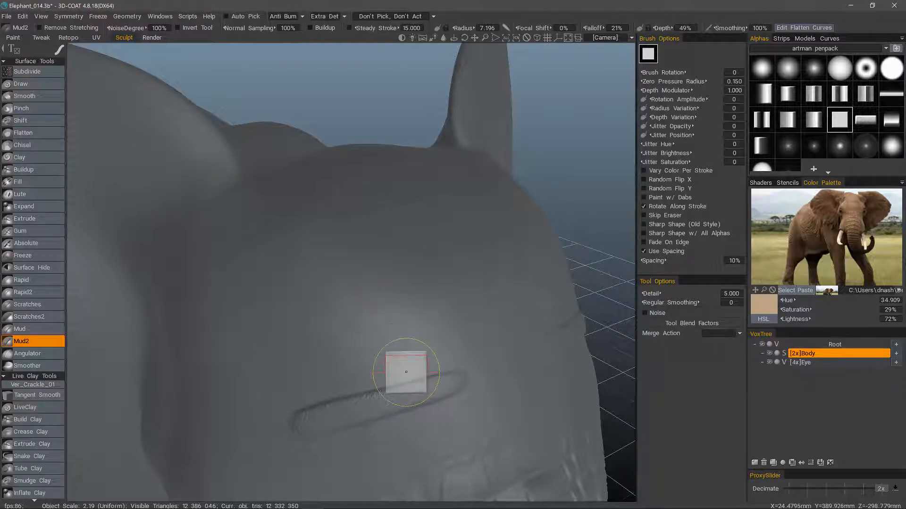
{"action": "key", "text": "ctrl+z"}
{"action": "middle_click_drag", "start_coordinate": [406, 372], "coordinate": [275, 206], "text": "alt"}
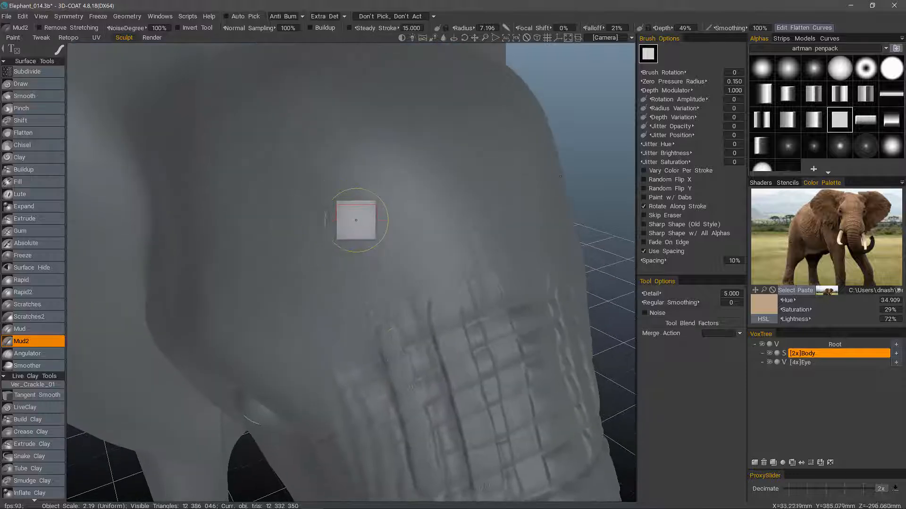
- Look through the brush modifier actions currently set to Extra Detail and examine the wrinkles on the upper trunk
{"action": "left_click_drag", "start_coordinate": [400, 204], "coordinate": [417, 194], "text": "alt"}
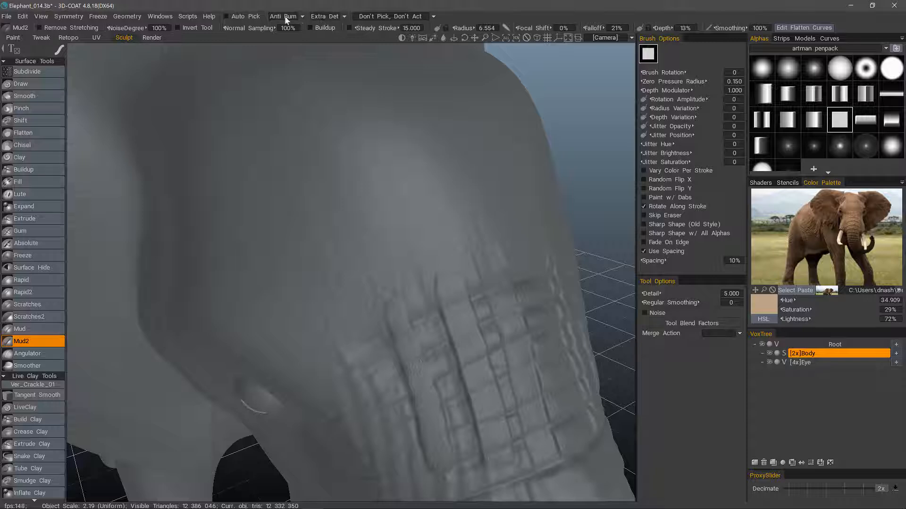
{"action": "left_click", "coordinate": [332, 18]}
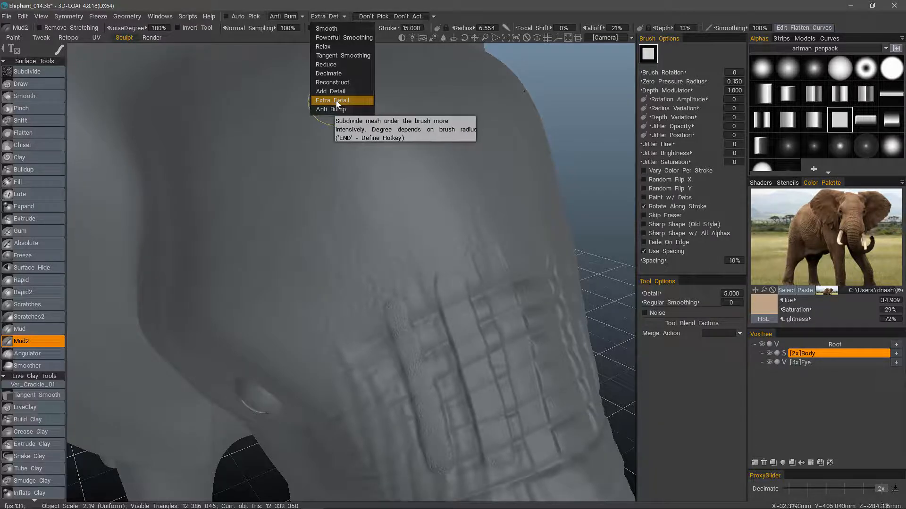
{"action": "left_click", "coordinate": [407, 247]}
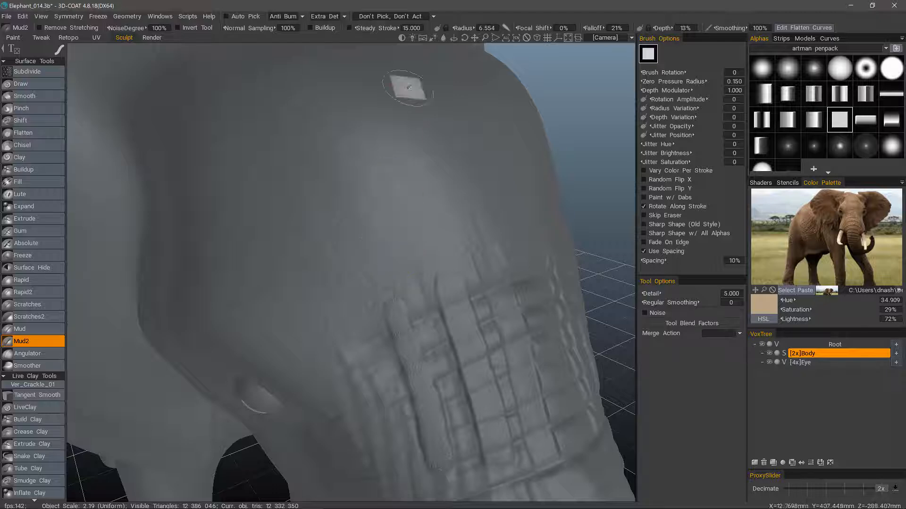
{"action": "mouse_move", "coordinate": [368, 189]}
{"action": "left_mouse_down", "text": "alt"}
{"action": "mouse_move", "coordinate": [414, 202]}
{"action": "mouse_move", "coordinate": [397, 209]}
{"action": "left_mouse_up", "text": "alt"}
{"action": "left_click_drag", "start_coordinate": [410, 175], "coordinate": [406, 170], "text": "alt"}
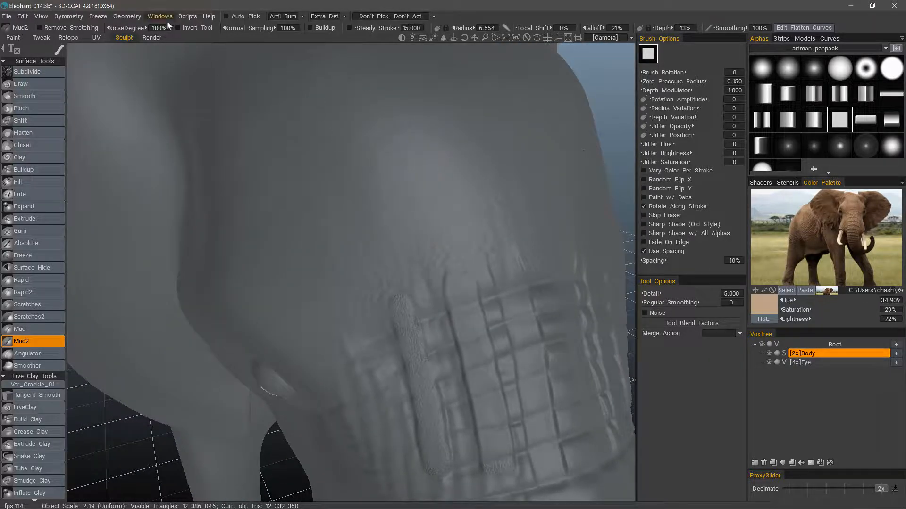
- Lower the brush depth to 8% and set Radius Variation to 100 and Jitter Position to 0.2
{"action": "right_click_drag", "start_coordinate": [443, 214], "coordinate": [437, 192]}
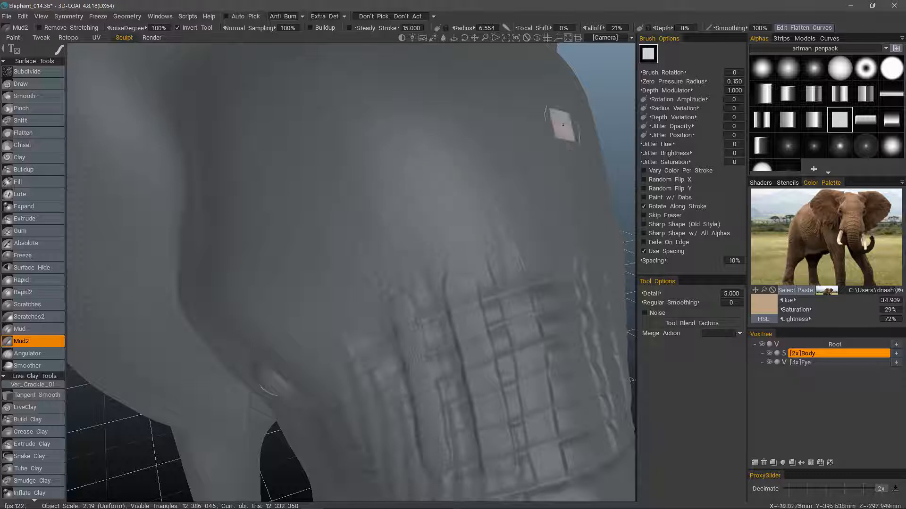
{"action": "left_click", "coordinate": [733, 108]}
{"action": "type", "text": "1"}
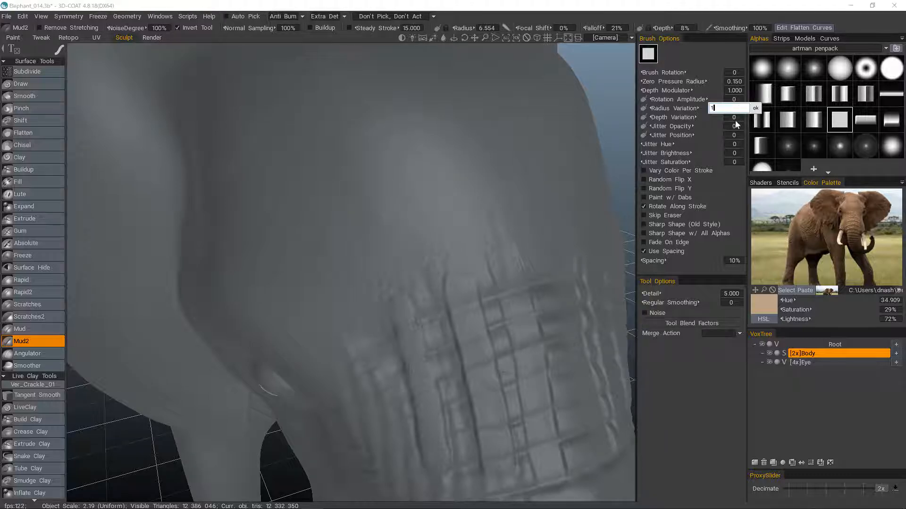
{"action": "type", "text": "00"}
{"action": "key", "text": "Return"}
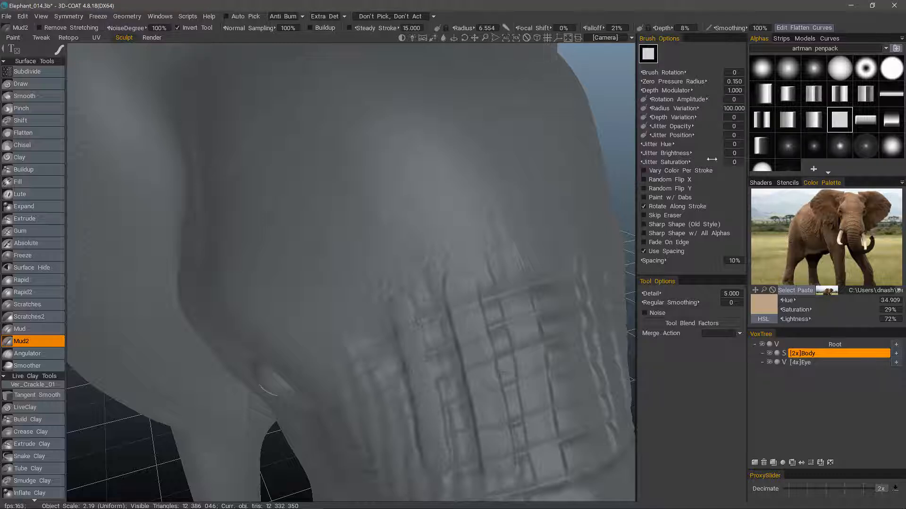
{"action": "left_click", "coordinate": [735, 136]}
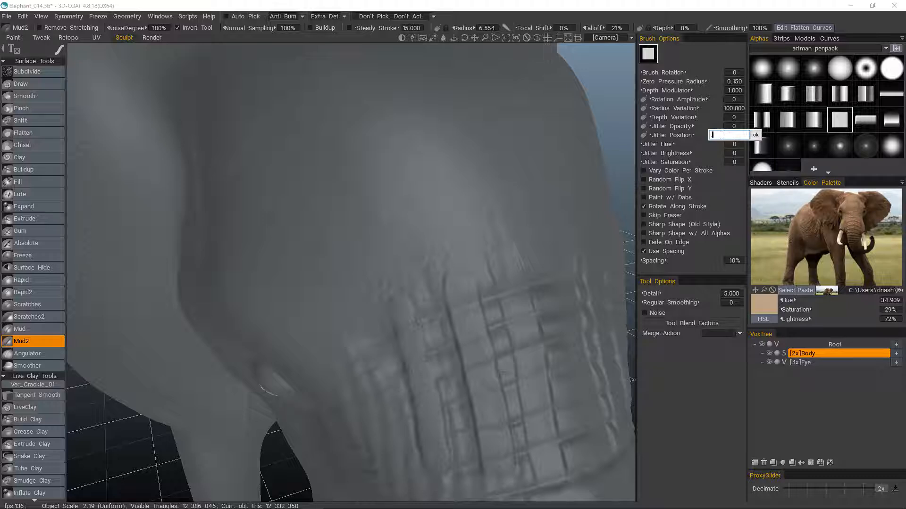
{"action": "left_click", "coordinate": [755, 135]}
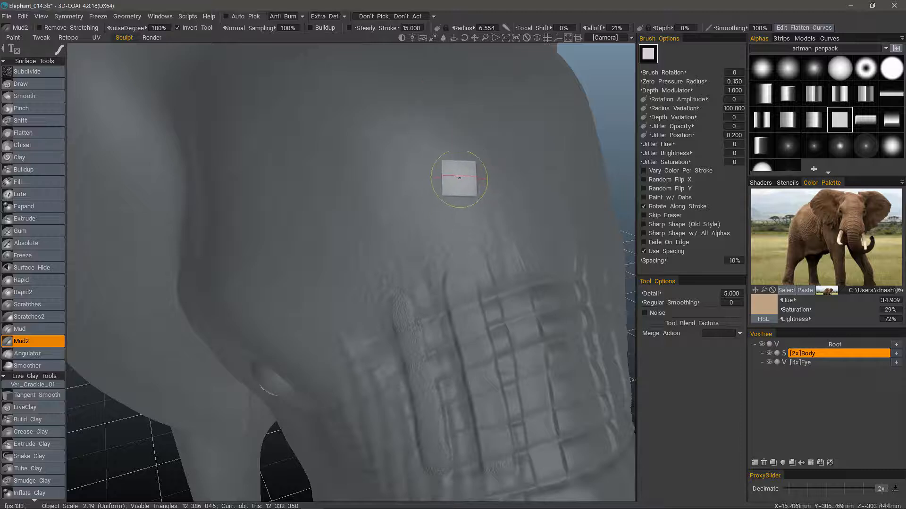
- Try a stroke across the forehead above the trunk with the jittered Mud2 brush, and undo it
{"action": "left_click_drag", "start_coordinate": [475, 182], "coordinate": [439, 179]}
{"action": "left_click_drag", "start_coordinate": [350, 181], "coordinate": [334, 184]}
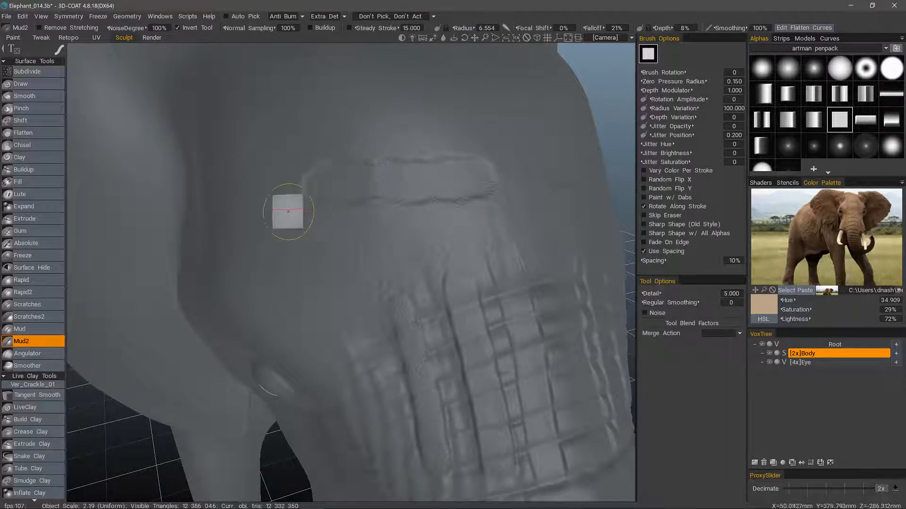
{"action": "key", "text": "ctrl+z"}
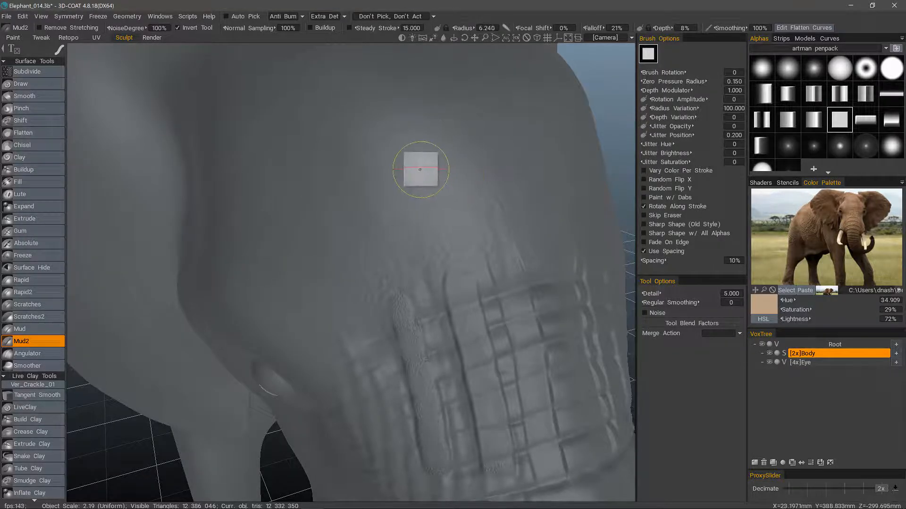
- Sculpt several short horizontal Mud2 strokes across the forehead at 3% depth and 0% falloff
{"action": "left_click_drag", "start_coordinate": [414, 171], "coordinate": [405, 183]}
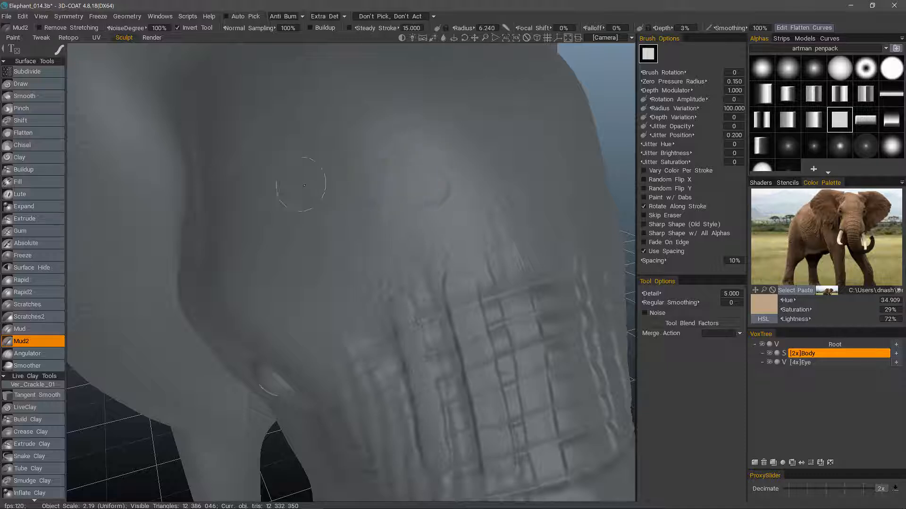
{"action": "mouse_move", "coordinate": [304, 186]}
{"action": "left_mouse_down"}
{"action": "mouse_move", "coordinate": [356, 148]}
{"action": "mouse_move", "coordinate": [399, 145]}
{"action": "left_mouse_up"}
{"action": "left_click_drag", "start_coordinate": [289, 152], "coordinate": [255, 171]}
{"action": "mouse_move", "coordinate": [264, 213]}
{"action": "left_mouse_down", "text": "alt"}
{"action": "mouse_move", "coordinate": [283, 231]}
{"action": "mouse_move", "coordinate": [435, 228]}
{"action": "mouse_move", "coordinate": [411, 208]}
{"action": "mouse_move", "coordinate": [367, 205]}
{"action": "left_mouse_up", "text": "alt"}
{"action": "mouse_move", "coordinate": [293, 131]}
{"action": "right_mouse_down", "text": "alt"}
{"action": "mouse_move", "coordinate": [319, 24]}
{"action": "mouse_move", "coordinate": [341, 90]}
{"action": "right_mouse_up", "text": "alt"}
{"action": "left_click_drag", "start_coordinate": [420, 137], "coordinate": [368, 136]}
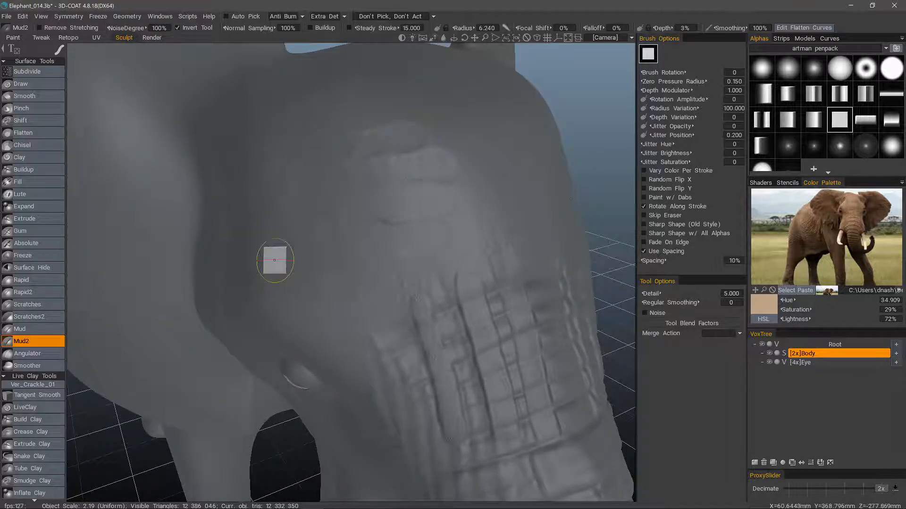
- Switch to the Mud brush, enable Invert Tool and set NoiseDegree to 150%
{"action": "left_click", "coordinate": [42, 330]}
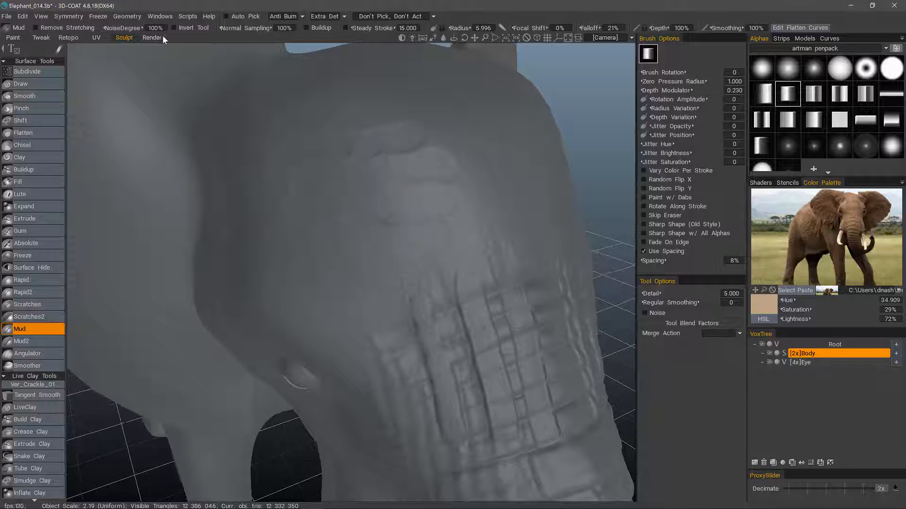
{"action": "left_click", "coordinate": [173, 28]}
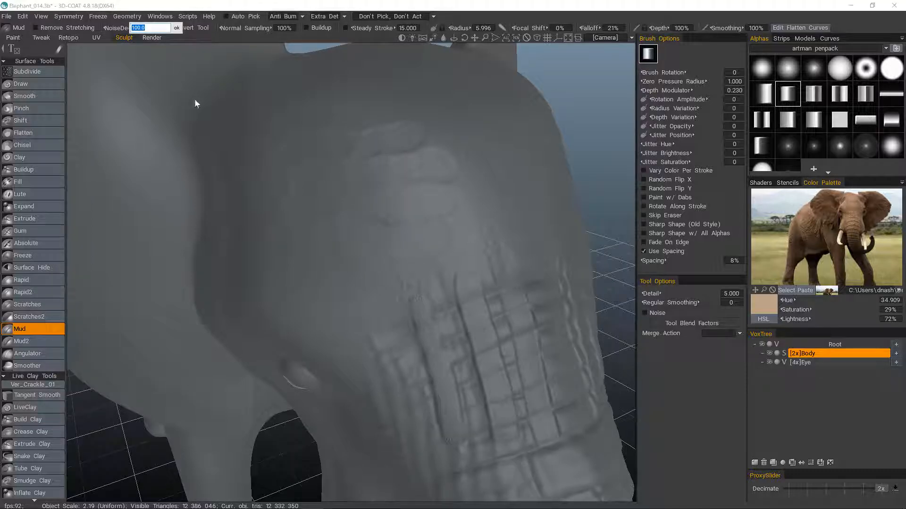
{"action": "type", "text": "150"}
{"action": "key", "text": "Return"}
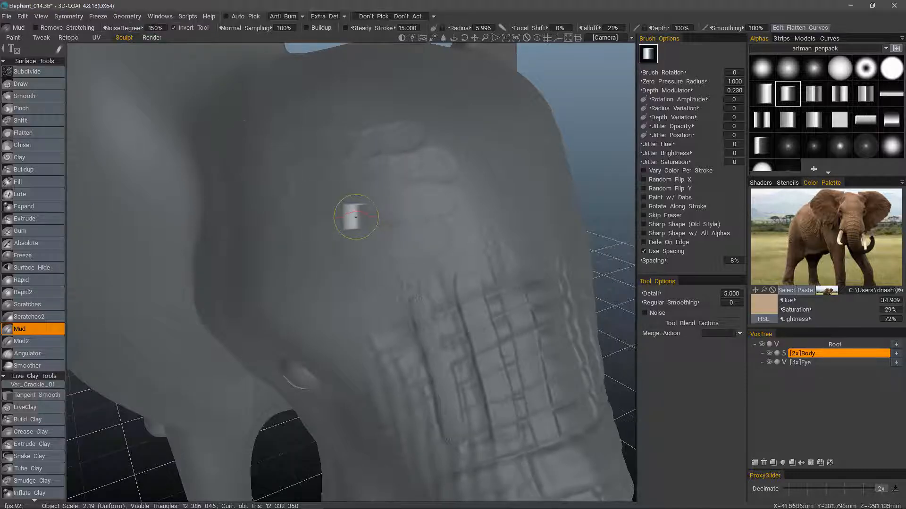
- Undo the forehead strokes and return to the Mud brush with Remove Stretching enabled
{"action": "key", "text": "ctrl+z"}
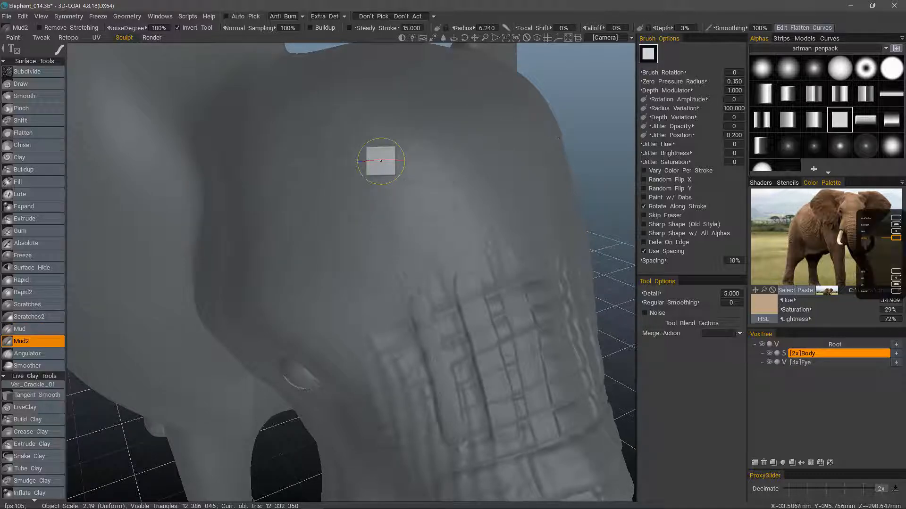
{"action": "left_click", "coordinate": [21, 329]}
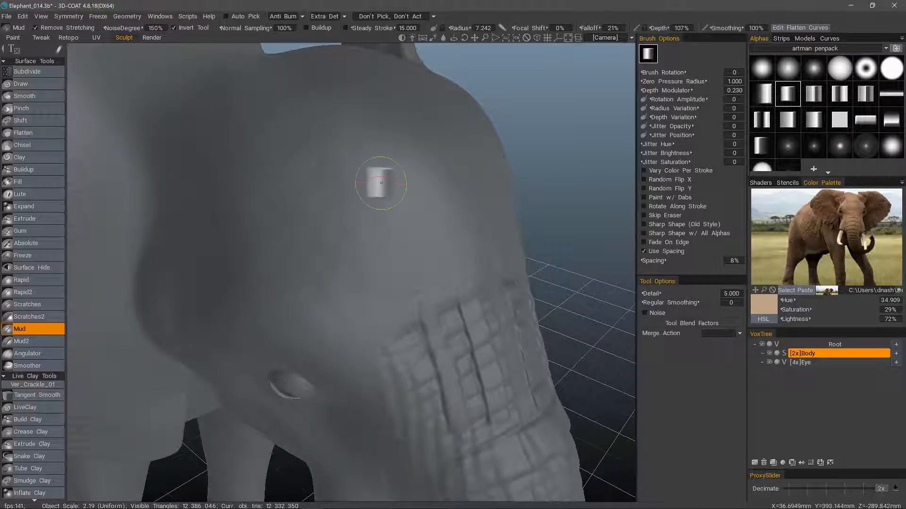
{"action": "left_click_drag", "start_coordinate": [425, 171], "coordinate": [425, 247], "text": "alt"}
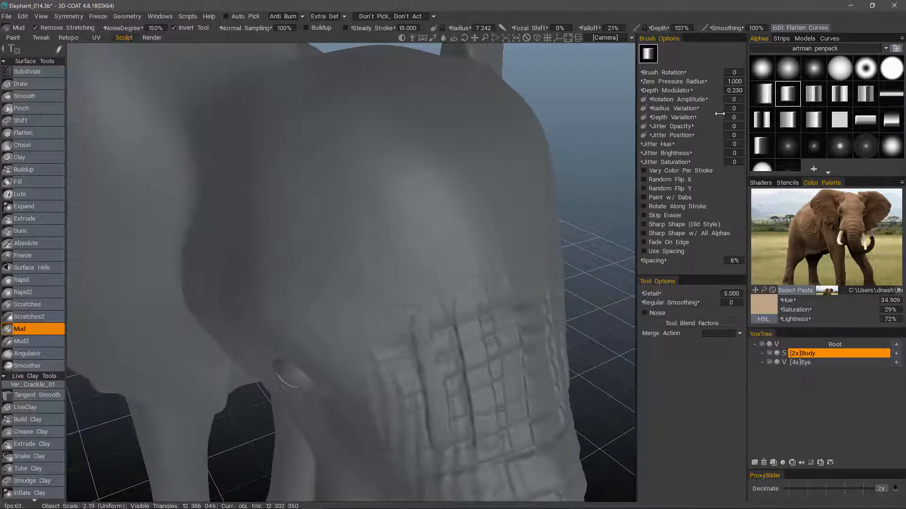
- Turn off Use Spacing for the Mud brush and set Radius Variation to 100 and Jitter Position to 0.3
{"action": "left_click", "coordinate": [734, 108]}
{"action": "type", "text": "1"}
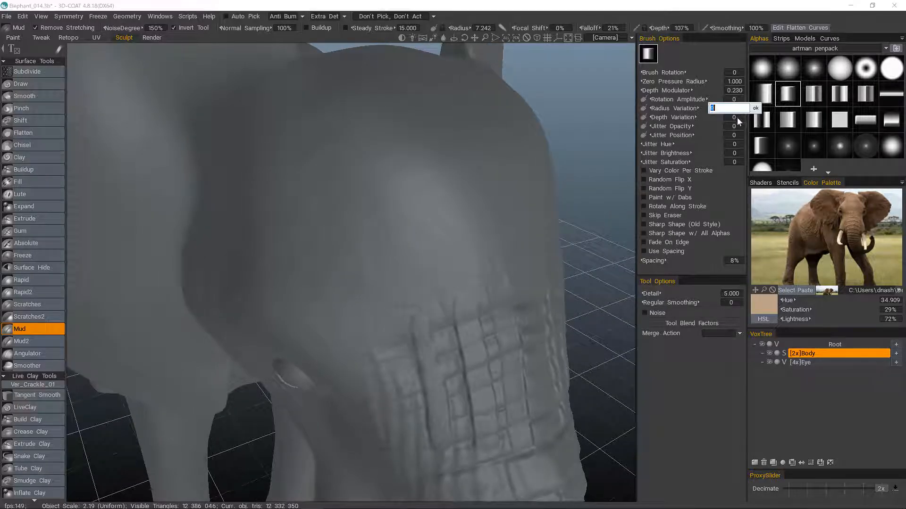
{"action": "type", "text": "00"}
{"action": "key", "text": "Return"}
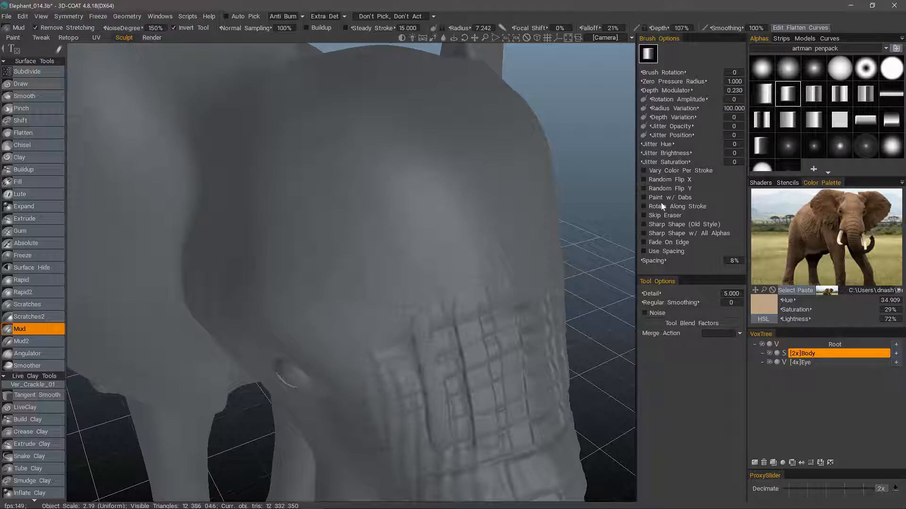
{"action": "left_click", "coordinate": [739, 135]}
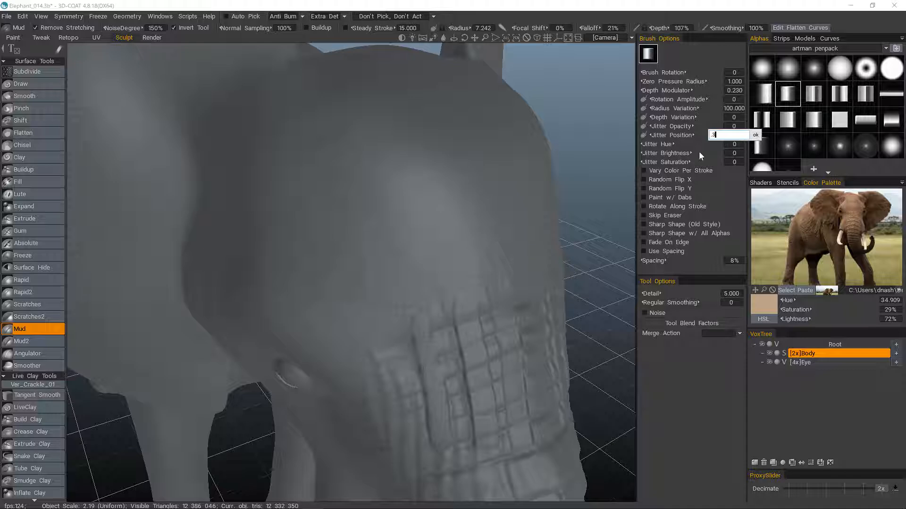
{"action": "type", "text": ".3"}
{"action": "key", "text": "Return"}
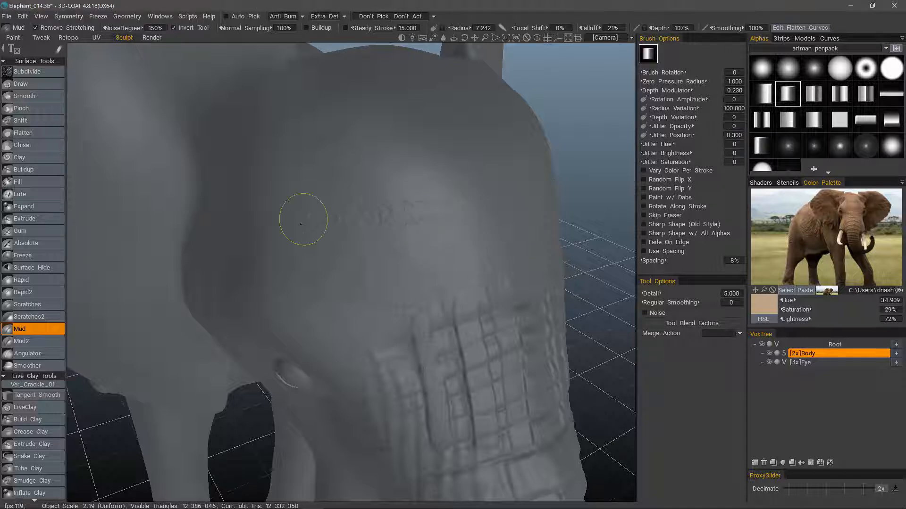
- Sculpt several inverted Mud strokes across the middle of the forehead above the trunk
{"action": "left_click_drag", "start_coordinate": [300, 224], "coordinate": [422, 189]}
{"action": "left_click_drag", "start_coordinate": [416, 155], "coordinate": [370, 160]}
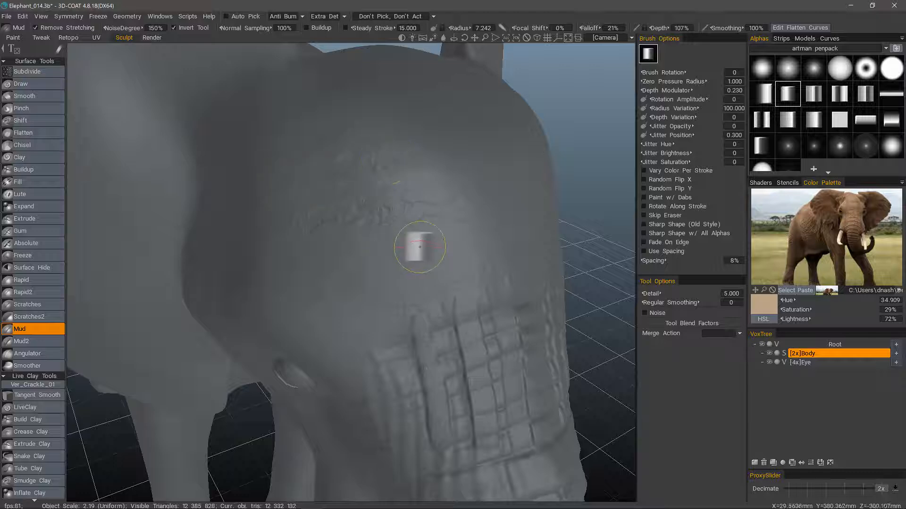
{"action": "left_click_drag", "start_coordinate": [420, 246], "coordinate": [302, 235]}
{"action": "left_click_drag", "start_coordinate": [324, 318], "coordinate": [356, 313], "text": "alt"}
{"action": "mouse_move", "coordinate": [302, 210]}
{"action": "left_mouse_down", "text": "alt"}
{"action": "mouse_move", "coordinate": [333, 309]}
{"action": "mouse_move", "coordinate": [337, 293]}
{"action": "mouse_move", "coordinate": [348, 302]}
{"action": "mouse_move", "coordinate": [360, 257]}
{"action": "left_mouse_up", "text": "alt"}
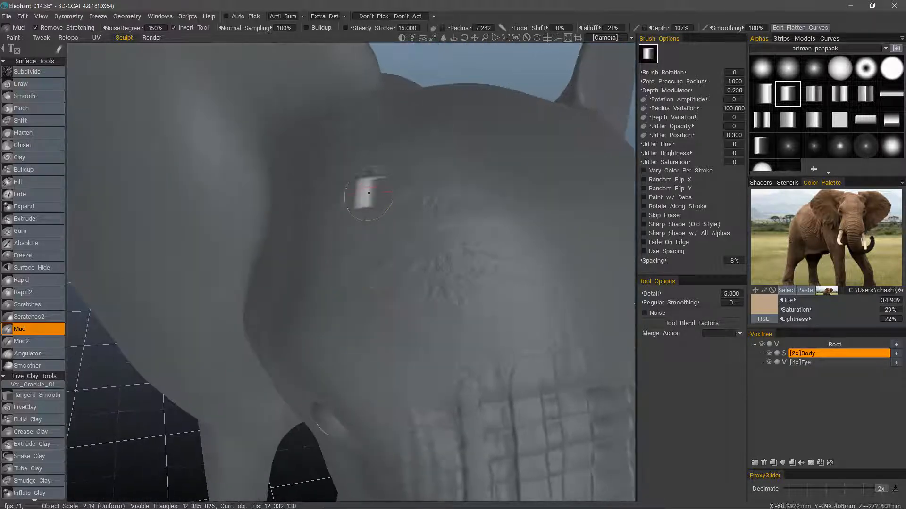
{"action": "left_click_drag", "start_coordinate": [366, 196], "coordinate": [323, 182], "text": "alt"}
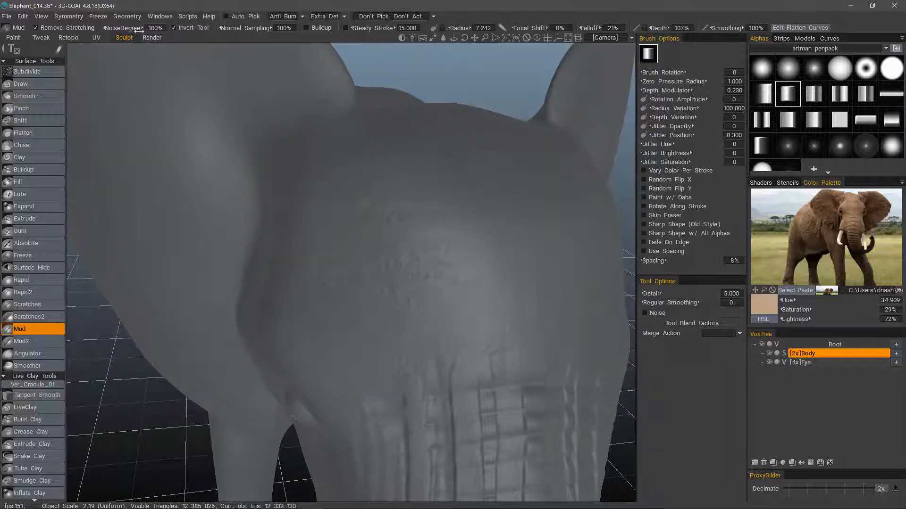
- Set NoiseDegree to 200% and brush more noise over the strokes on the forehead
{"action": "left_click", "coordinate": [156, 28]}
{"action": "type", "text": "200"}
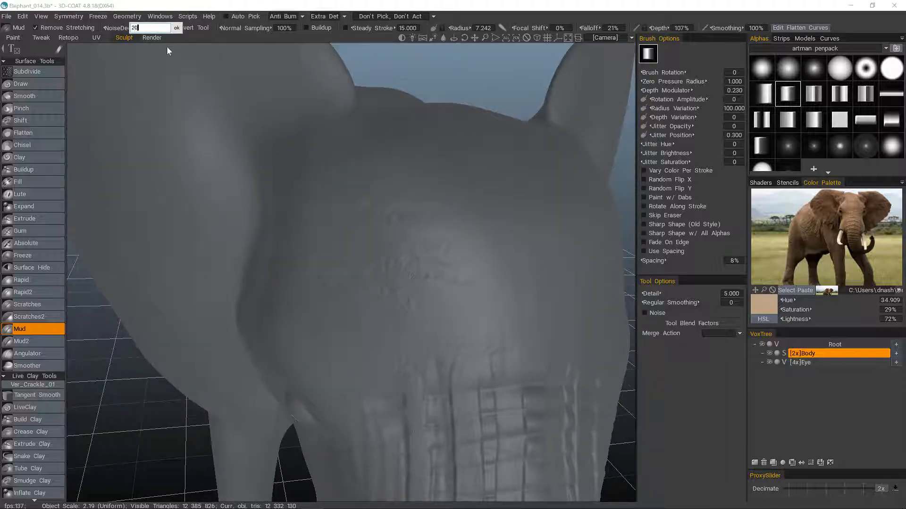
{"action": "key", "text": "Return"}
{"action": "mouse_move", "coordinate": [407, 283]}
{"action": "left_mouse_down"}
{"action": "mouse_move", "coordinate": [448, 299]}
{"action": "mouse_move", "coordinate": [378, 290]}
{"action": "left_mouse_up"}
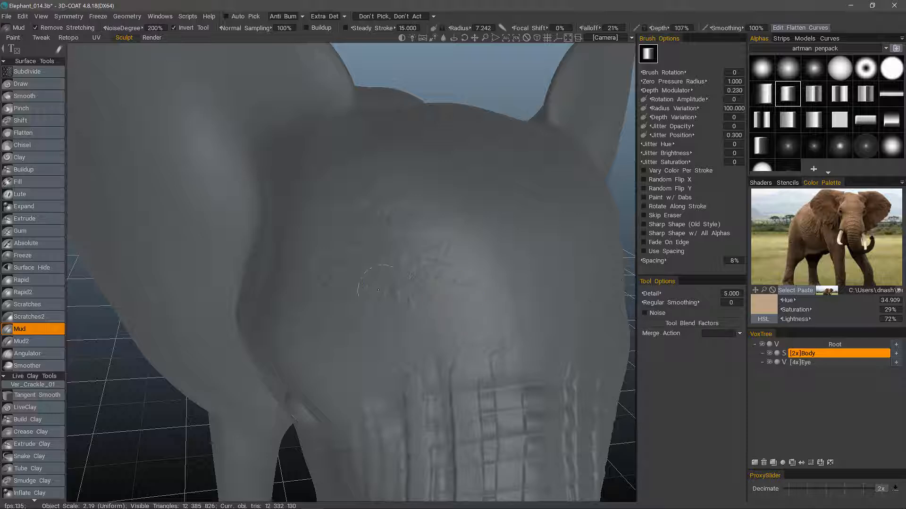
{"action": "left_click_drag", "start_coordinate": [358, 241], "coordinate": [405, 234]}
{"action": "mouse_move", "coordinate": [343, 228]}
{"action": "left_mouse_down", "text": "alt"}
{"action": "mouse_move", "coordinate": [388, 208]}
{"action": "mouse_move", "coordinate": [307, 182]}
{"action": "mouse_move", "coordinate": [333, 187]}
{"action": "left_mouse_up", "text": "alt"}
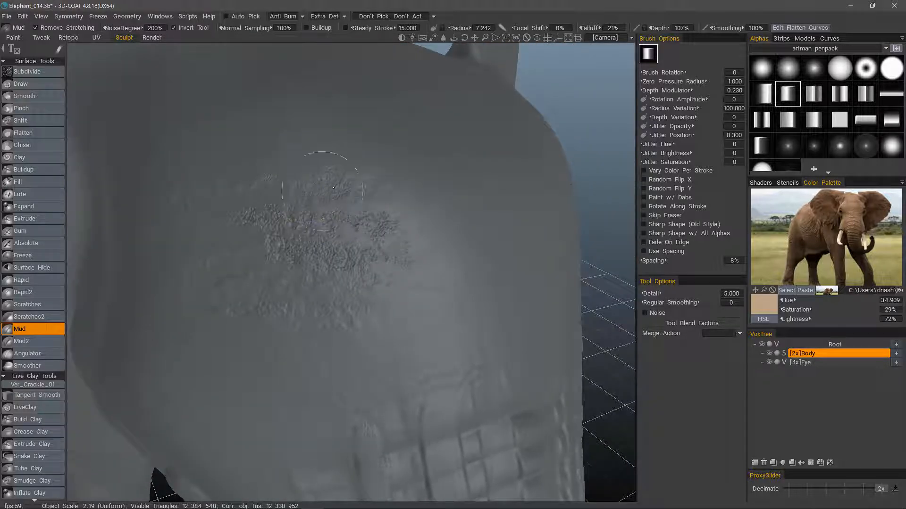
- Extend the rough skin patch over one side of the forehead with overlapping Mud strokes
{"action": "left_click_drag", "start_coordinate": [251, 197], "coordinate": [325, 250]}
{"action": "left_click_drag", "start_coordinate": [372, 267], "coordinate": [311, 296]}
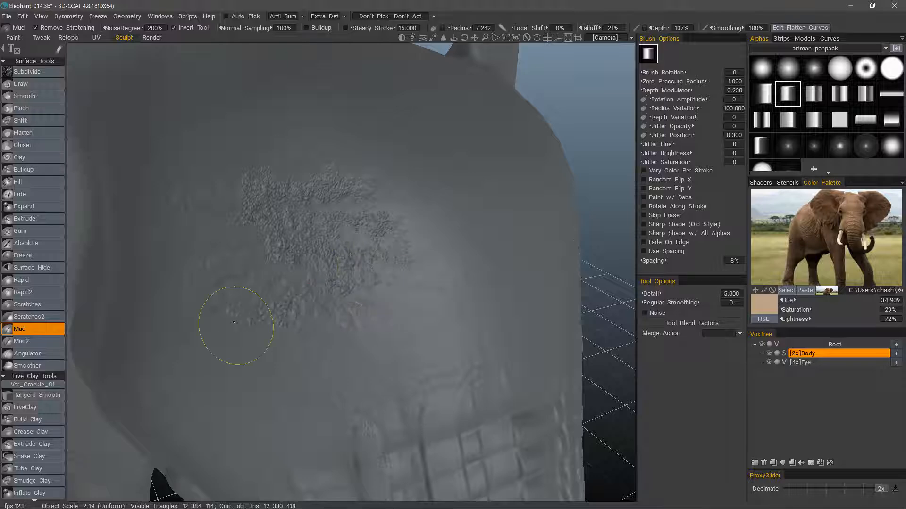
{"action": "left_click_drag", "start_coordinate": [234, 323], "coordinate": [393, 289]}
{"action": "mouse_move", "coordinate": [285, 251]}
{"action": "left_mouse_down"}
{"action": "mouse_move", "coordinate": [404, 284]}
{"action": "mouse_move", "coordinate": [327, 280]}
{"action": "left_mouse_up"}
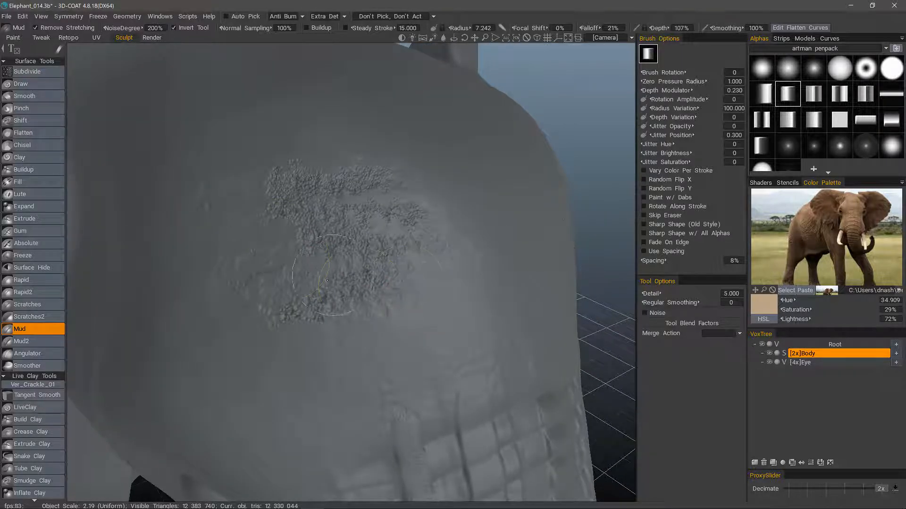
- Turn off Remove Stretching and sculpt a stroke across the lower forehead just above the trunk
{"action": "mouse_move", "coordinate": [273, 263]}
{"action": "left_mouse_down", "text": "alt"}
{"action": "mouse_move", "coordinate": [178, 151]}
{"action": "mouse_move", "coordinate": [151, 105]}
{"action": "mouse_move", "coordinate": [104, 79]}
{"action": "left_mouse_up", "text": "alt"}
{"action": "left_click", "coordinate": [36, 27]}
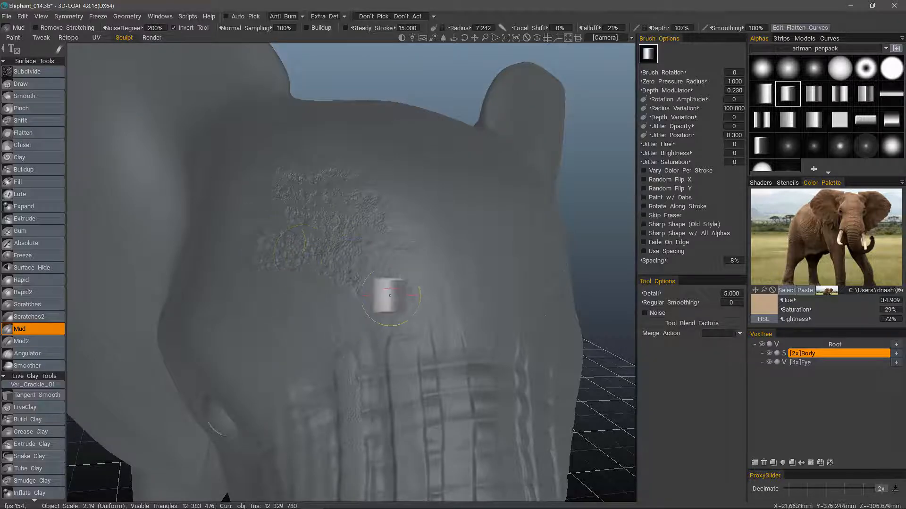
{"action": "mouse_move", "coordinate": [390, 296]}
{"action": "left_mouse_down"}
{"action": "mouse_move", "coordinate": [406, 287]}
{"action": "mouse_move", "coordinate": [281, 306]}
{"action": "left_mouse_up"}
- Turn off Invert Tool and sculpt rough bumps down the forehead near its centre, beside the existing patch
{"action": "mouse_move", "coordinate": [330, 231]}
{"action": "left_mouse_down", "text": "alt"}
{"action": "mouse_move", "coordinate": [320, 202]}
{"action": "mouse_move", "coordinate": [263, 268]}
{"action": "mouse_move", "coordinate": [214, 276]}
{"action": "mouse_move", "coordinate": [250, 152]}
{"action": "mouse_move", "coordinate": [150, 33]}
{"action": "left_mouse_up", "text": "alt"}
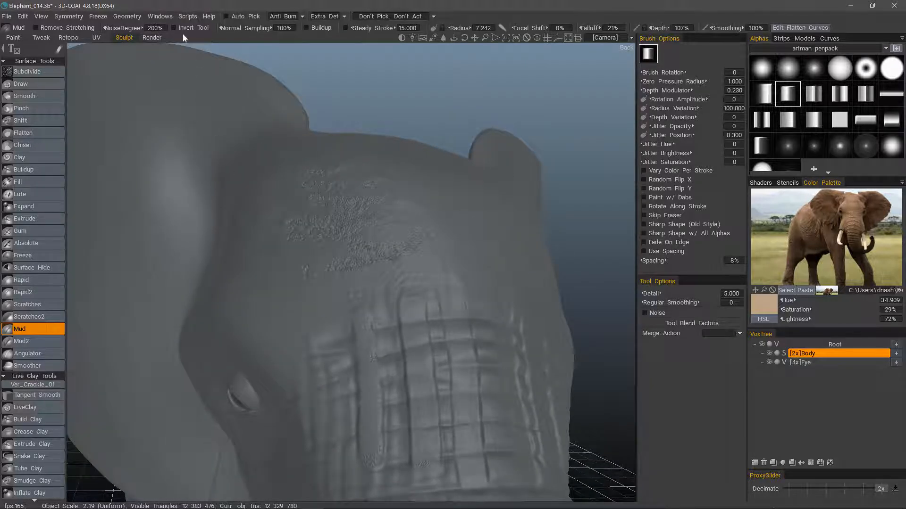
{"action": "mouse_move", "coordinate": [206, 83]}
{"action": "left_mouse_down", "text": "alt"}
{"action": "mouse_move", "coordinate": [344, 186]}
{"action": "mouse_move", "coordinate": [396, 204]}
{"action": "mouse_move", "coordinate": [394, 155]}
{"action": "left_mouse_up", "text": "alt"}
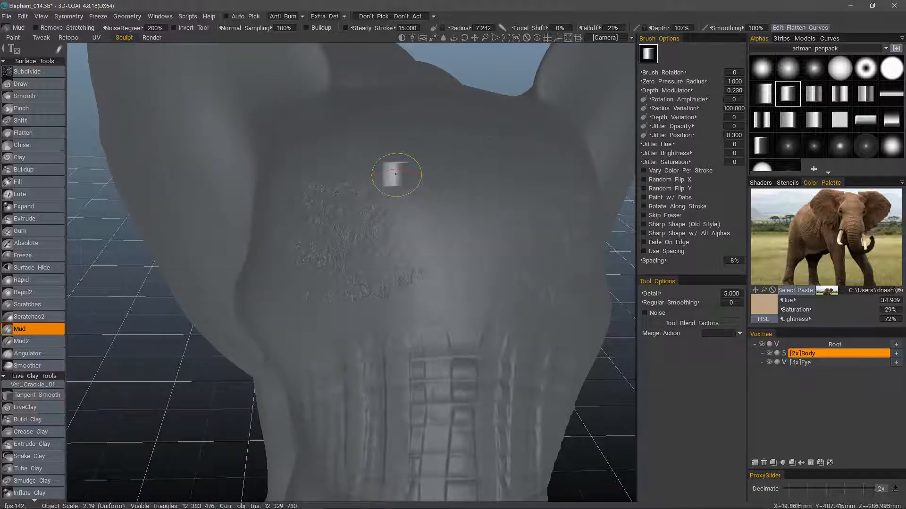
{"action": "left_click", "coordinate": [417, 231]}
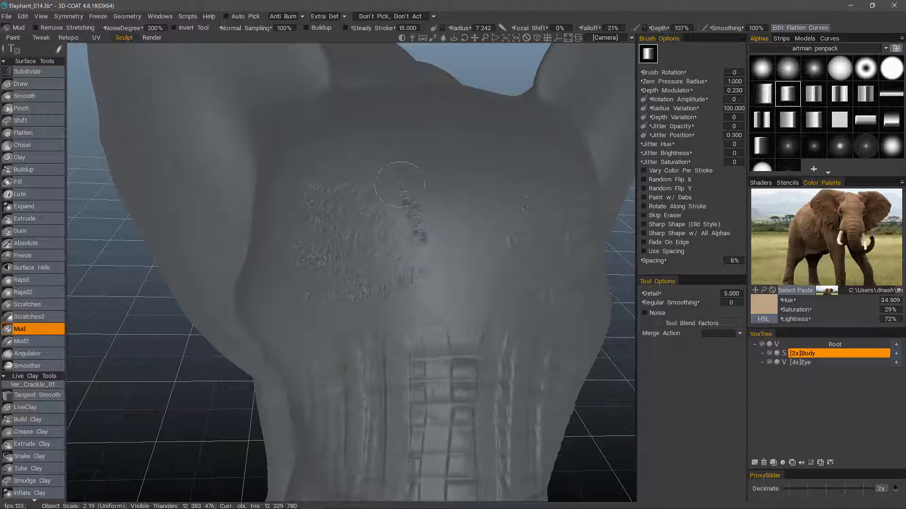
{"action": "mouse_move", "coordinate": [396, 156]}
{"action": "left_mouse_down", "text": "alt"}
{"action": "mouse_move", "coordinate": [317, 137]}
{"action": "mouse_move", "coordinate": [281, 154]}
{"action": "mouse_move", "coordinate": [269, 147]}
{"action": "mouse_move", "coordinate": [265, 136]}
{"action": "mouse_move", "coordinate": [283, 93]}
{"action": "mouse_move", "coordinate": [327, 133]}
{"action": "mouse_move", "coordinate": [309, 87]}
{"action": "mouse_move", "coordinate": [324, 147]}
{"action": "left_mouse_up", "text": "alt"}
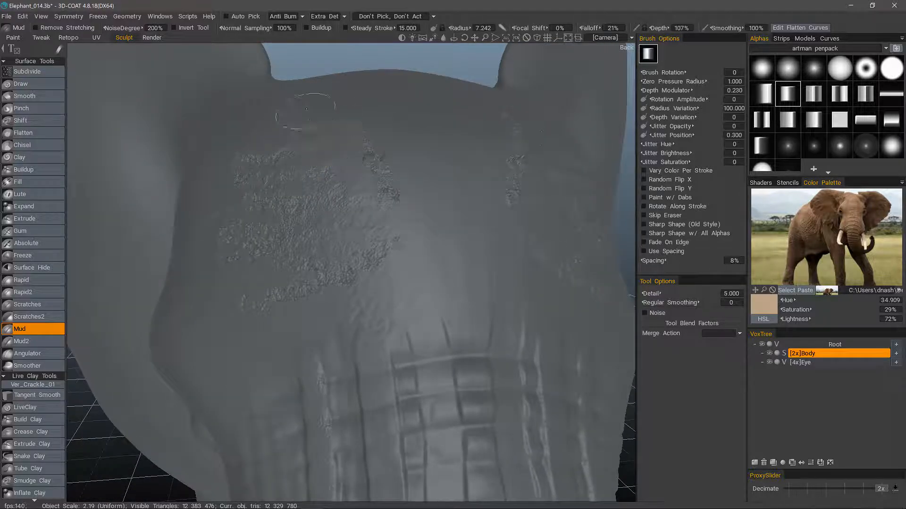
{"action": "left_click_drag", "start_coordinate": [302, 132], "coordinate": [386, 199], "text": "alt"}
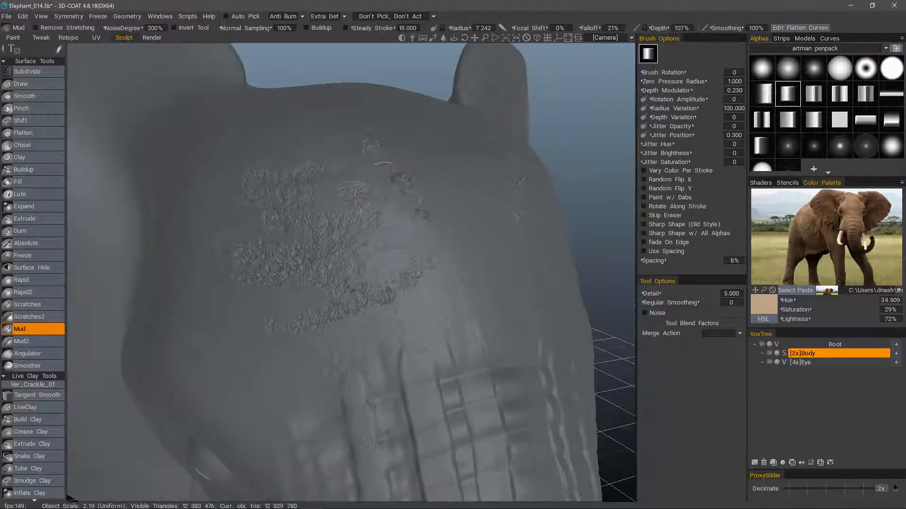
- Add more Mud strokes along the upper forehead toward the crown, above the rough patch
{"action": "mouse_move", "coordinate": [293, 135]}
{"action": "left_mouse_down", "text": "alt"}
{"action": "mouse_move", "coordinate": [218, 138]}
{"action": "mouse_move", "coordinate": [377, 169]}
{"action": "mouse_move", "coordinate": [278, 162]}
{"action": "left_mouse_up", "text": "alt"}
{"action": "left_click_drag", "start_coordinate": [361, 177], "coordinate": [339, 178]}
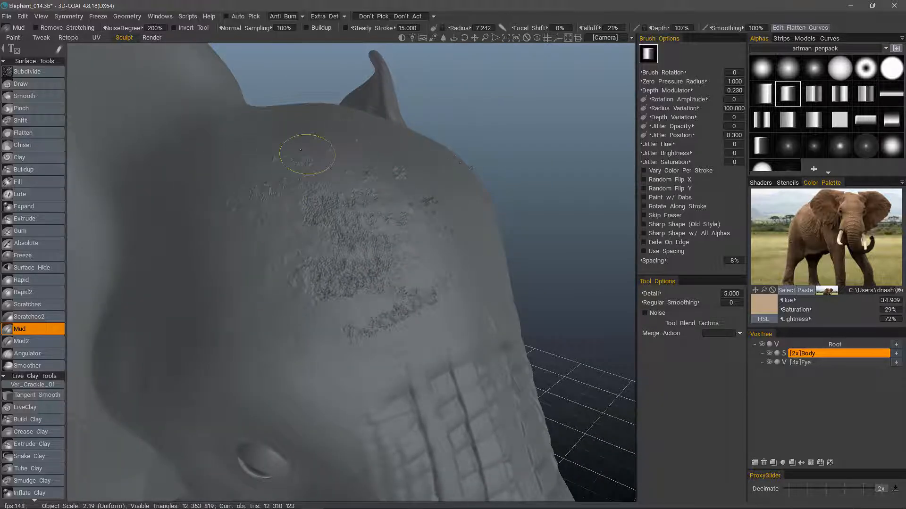
{"action": "left_click_drag", "start_coordinate": [300, 150], "coordinate": [274, 159]}
{"action": "mouse_move", "coordinate": [196, 187]}
{"action": "left_mouse_down", "text": "alt"}
{"action": "mouse_move", "coordinate": [269, 267]}
{"action": "mouse_move", "coordinate": [234, 209]}
{"action": "left_mouse_up", "text": "alt"}
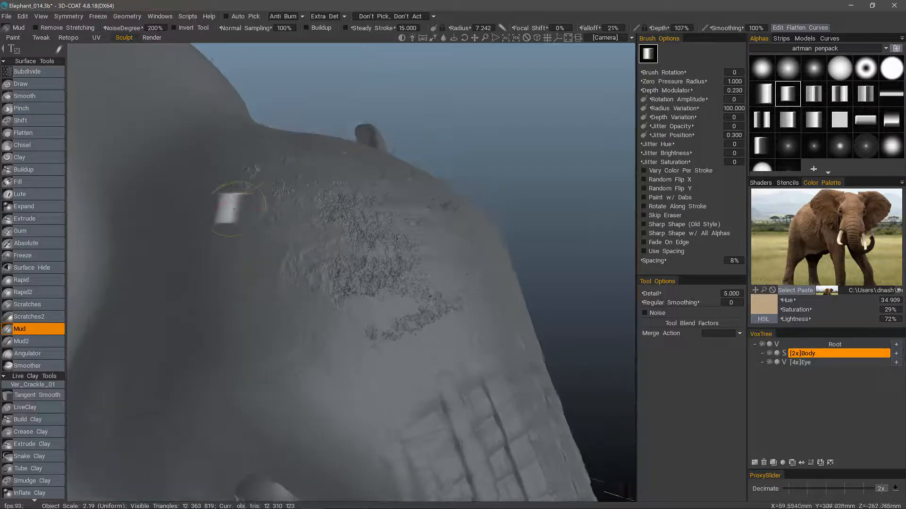
- Turn on Invert Tool and sculpt rough Mud strokes around the outer side of the forehead and down toward the eye
{"action": "left_click_drag", "start_coordinate": [199, 233], "coordinate": [302, 118], "text": "alt"}
{"action": "left_click", "coordinate": [173, 27]}
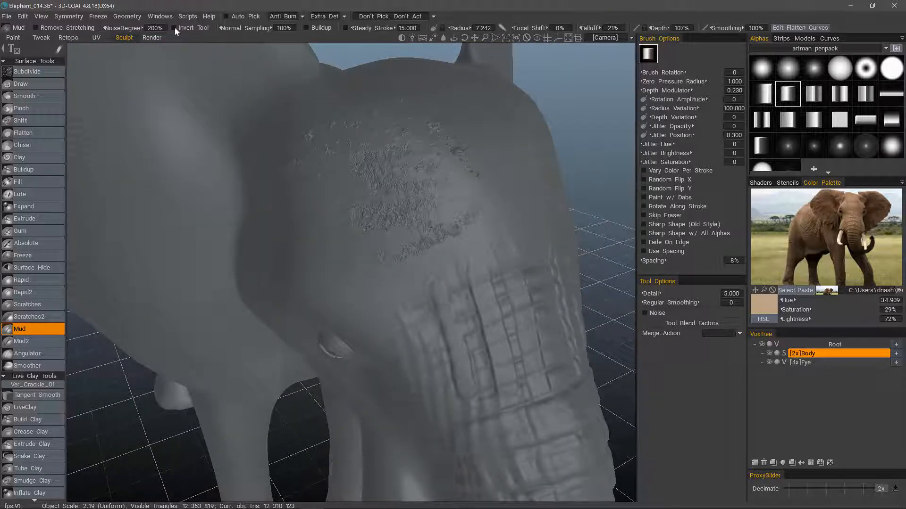
{"action": "mouse_move", "coordinate": [273, 176]}
{"action": "left_mouse_down", "text": "alt"}
{"action": "mouse_move", "coordinate": [370, 151]}
{"action": "mouse_move", "coordinate": [338, 192]}
{"action": "mouse_move", "coordinate": [352, 193]}
{"action": "left_mouse_up", "text": "alt"}
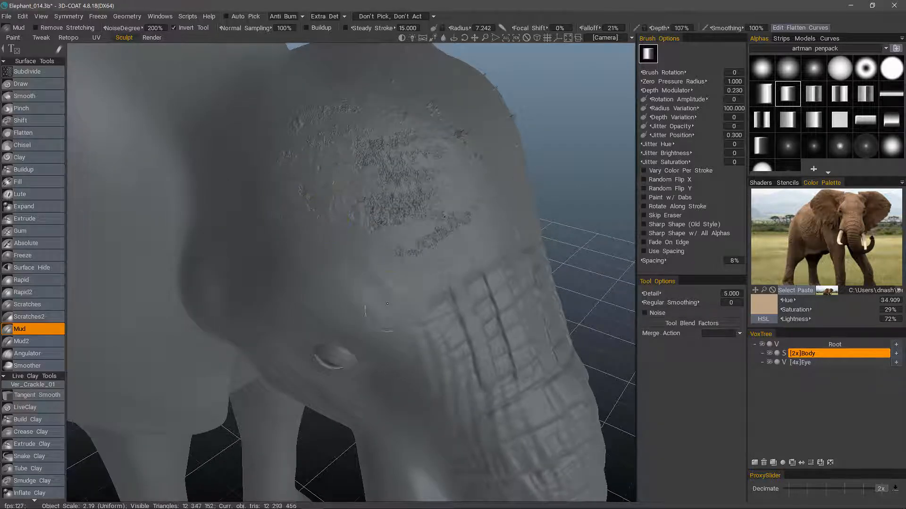
{"action": "left_click_drag", "start_coordinate": [395, 277], "coordinate": [345, 299], "text": "alt"}
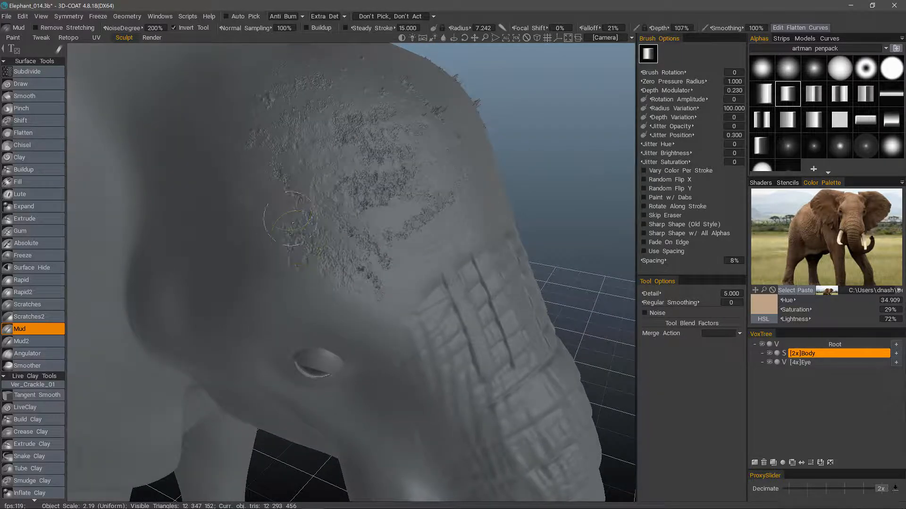
{"action": "mouse_move", "coordinate": [262, 165]}
{"action": "left_mouse_down", "text": "alt"}
{"action": "mouse_move", "coordinate": [172, 77]}
{"action": "mouse_move", "coordinate": [162, 141]}
{"action": "mouse_move", "coordinate": [221, 165]}
{"action": "mouse_move", "coordinate": [218, 148]}
{"action": "mouse_move", "coordinate": [204, 145]}
{"action": "mouse_move", "coordinate": [281, 154]}
{"action": "mouse_move", "coordinate": [380, 295]}
{"action": "left_mouse_up", "text": "alt"}
- Turn on Remove Stretching and sculpt over the lower forehead to fill the gap along the rough patch's lower edge
{"action": "left_click", "coordinate": [42, 29]}
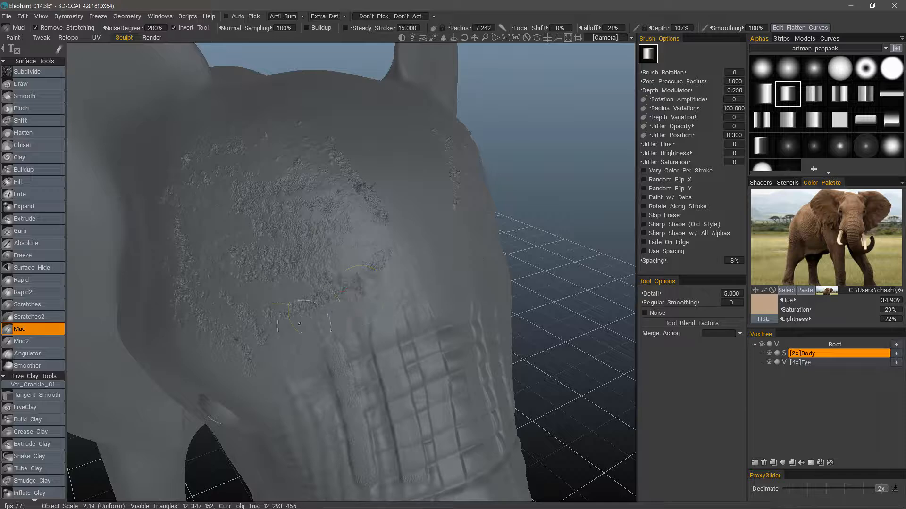
{"action": "left_click_drag", "start_coordinate": [269, 336], "coordinate": [254, 351]}
{"action": "left_click_drag", "start_coordinate": [376, 248], "coordinate": [338, 261]}
{"action": "mouse_move", "coordinate": [250, 302]}
{"action": "left_mouse_down", "text": "alt"}
{"action": "mouse_move", "coordinate": [263, 262]}
{"action": "mouse_move", "coordinate": [212, 233]}
{"action": "left_mouse_up", "text": "alt"}
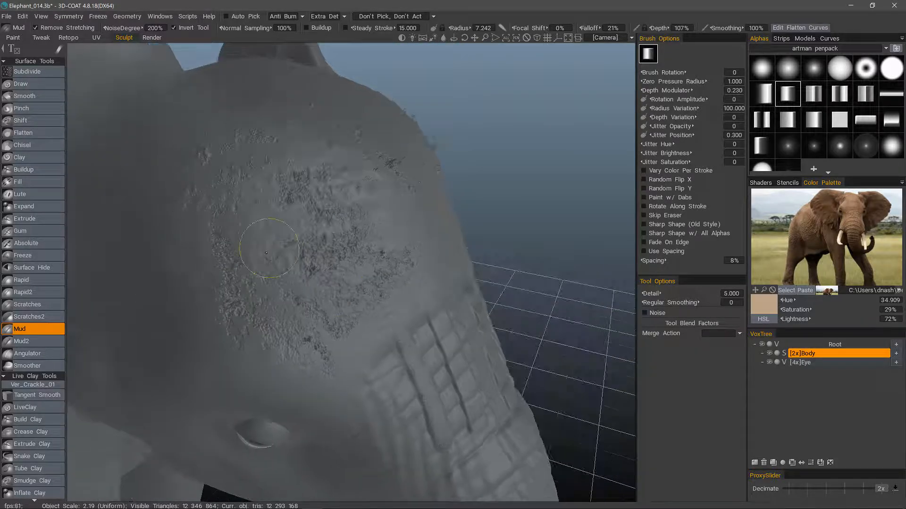
{"action": "mouse_move", "coordinate": [235, 208]}
{"action": "left_mouse_down", "text": "alt"}
{"action": "mouse_move", "coordinate": [210, 289]}
{"action": "mouse_move", "coordinate": [214, 324]}
{"action": "mouse_move", "coordinate": [227, 277]}
{"action": "mouse_move", "coordinate": [326, 322]}
{"action": "mouse_move", "coordinate": [392, 324]}
{"action": "left_mouse_up", "text": "alt"}
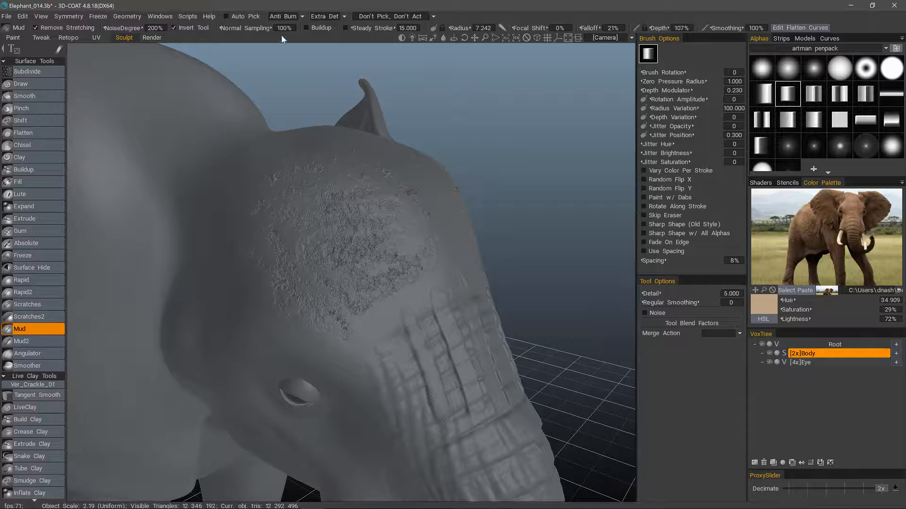
- Set the smoothing method to Tangent S and work over the inner and upper edges of the rough forehead patch with short strokes
{"action": "left_click", "coordinate": [324, 16]}
{"action": "left_click", "coordinate": [329, 55]}
{"action": "mouse_move", "coordinate": [327, 57]}
{"action": "left_mouse_down", "text": "alt"}
{"action": "mouse_move", "coordinate": [279, 247]}
{"action": "mouse_move", "coordinate": [333, 212]}
{"action": "mouse_move", "coordinate": [327, 187]}
{"action": "mouse_move", "coordinate": [344, 192]}
{"action": "left_mouse_up", "text": "alt"}
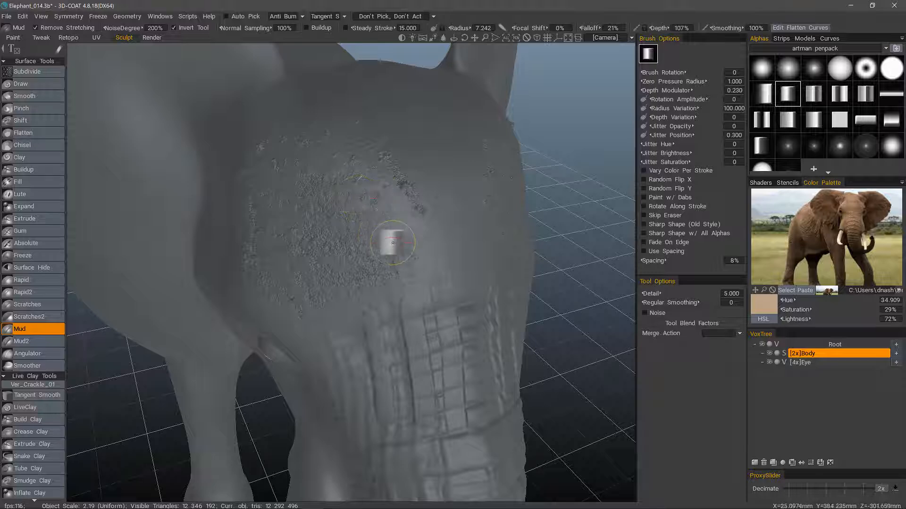
{"action": "mouse_move", "coordinate": [410, 253]}
{"action": "left_mouse_down", "text": "alt"}
{"action": "mouse_move", "coordinate": [384, 269]}
{"action": "mouse_move", "coordinate": [379, 233]}
{"action": "mouse_move", "coordinate": [338, 266]}
{"action": "mouse_move", "coordinate": [404, 253]}
{"action": "mouse_move", "coordinate": [340, 208]}
{"action": "mouse_move", "coordinate": [356, 199]}
{"action": "left_mouse_up", "text": "alt"}
{"action": "left_click_drag", "start_coordinate": [401, 175], "coordinate": [414, 189]}
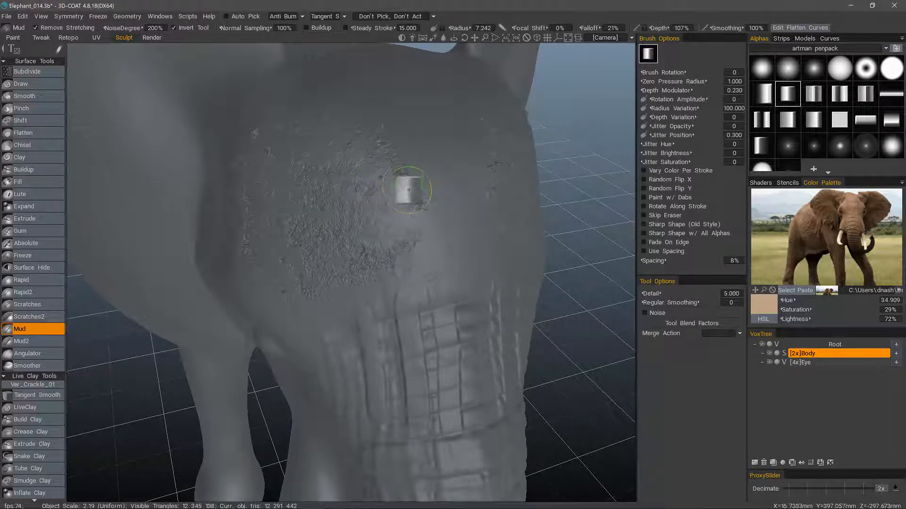
{"action": "left_click_drag", "start_coordinate": [330, 117], "coordinate": [299, 129]}
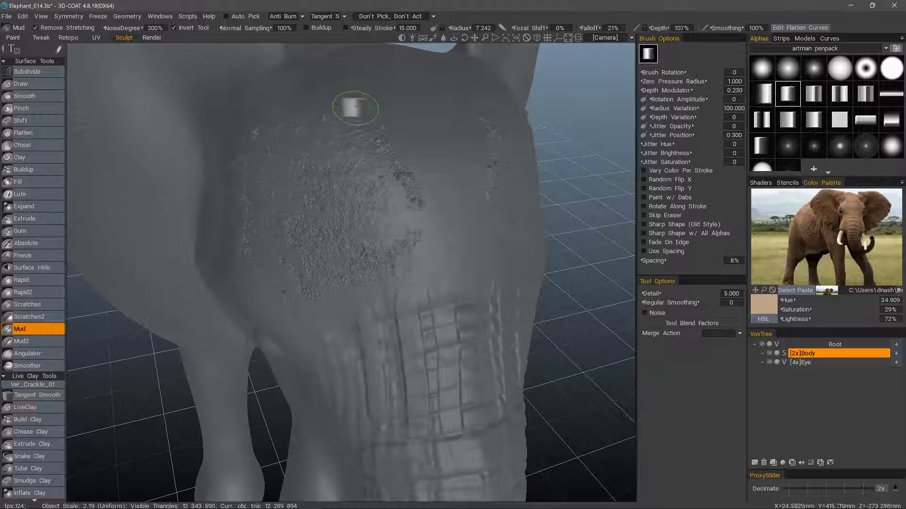
{"action": "left_click_drag", "start_coordinate": [352, 105], "coordinate": [322, 109]}
{"action": "mouse_move", "coordinate": [243, 140]}
{"action": "left_mouse_down"}
{"action": "mouse_move", "coordinate": [241, 251]}
{"action": "mouse_move", "coordinate": [333, 263]}
{"action": "mouse_move", "coordinate": [354, 368]}
{"action": "left_mouse_up"}
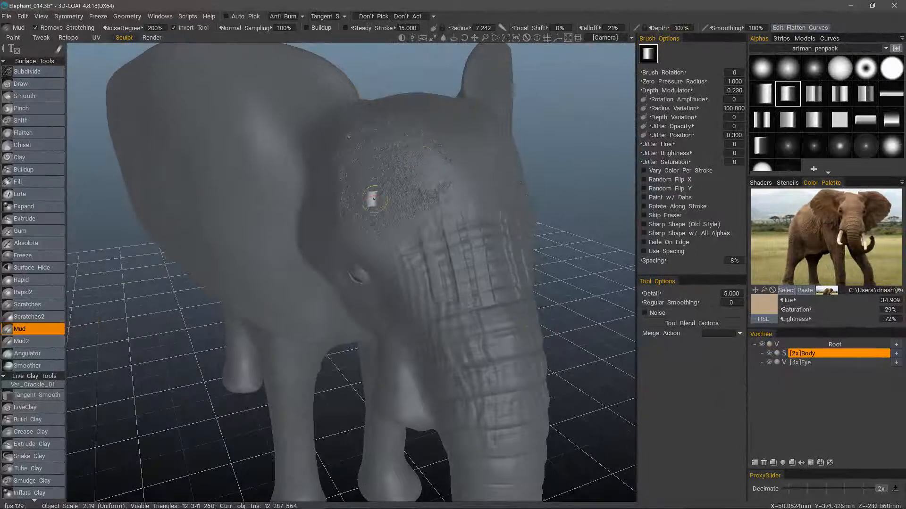
- Examine the surface tool presets and the options for adding, updating and saving a preset, and close the preset list
{"action": "left_click_drag", "start_coordinate": [373, 199], "coordinate": [359, 216], "text": "alt"}
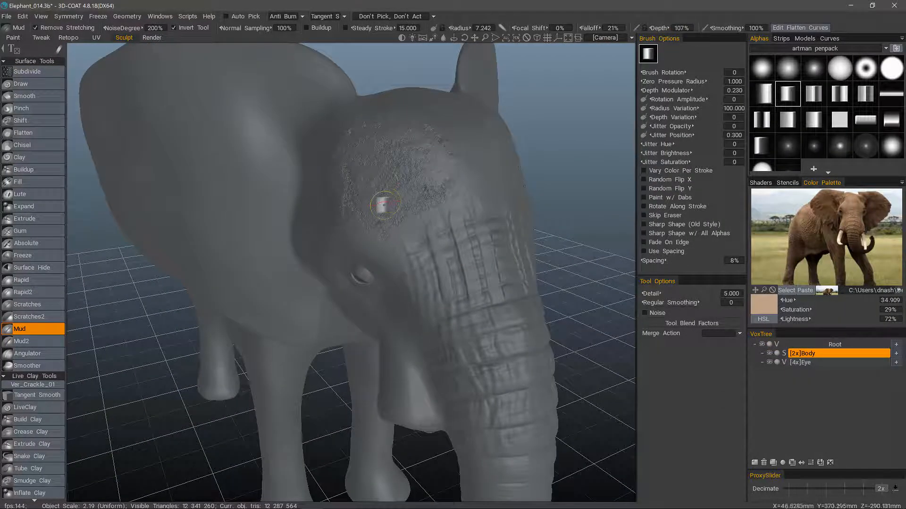
{"action": "key", "text": "6"}
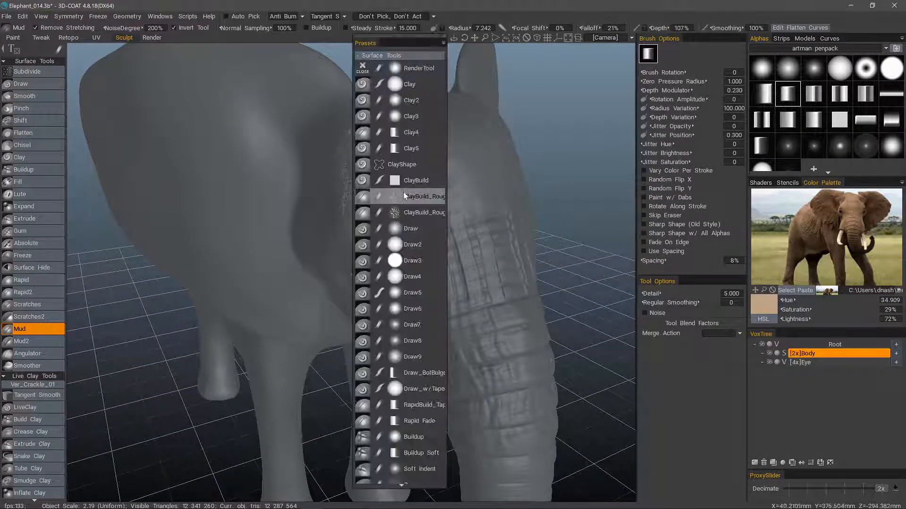
{"action": "left_click", "coordinate": [443, 44]}
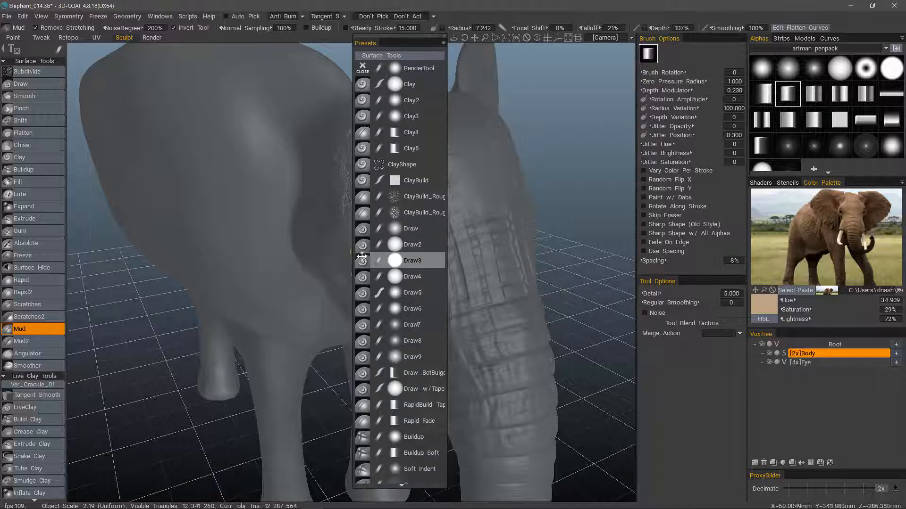
{"action": "right_click", "coordinate": [414, 245]}
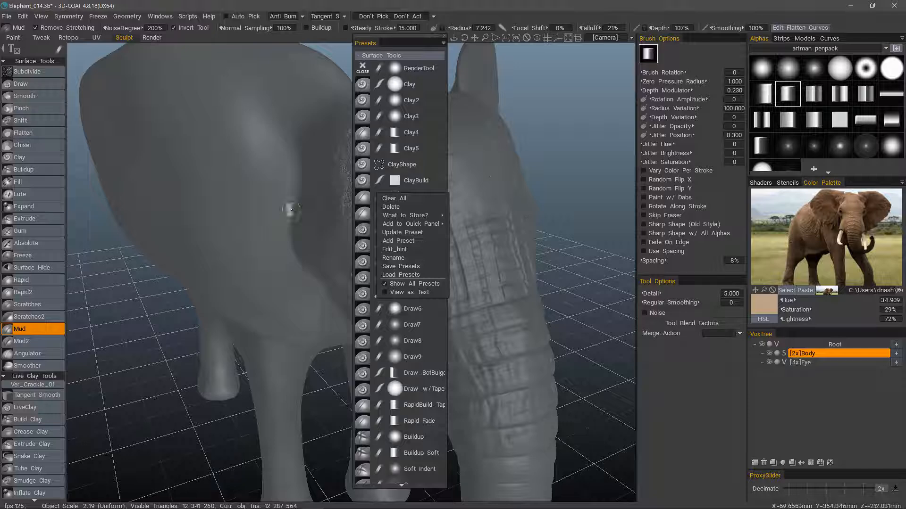
{"action": "left_click_drag", "start_coordinate": [235, 187], "coordinate": [416, 239], "text": "alt"}
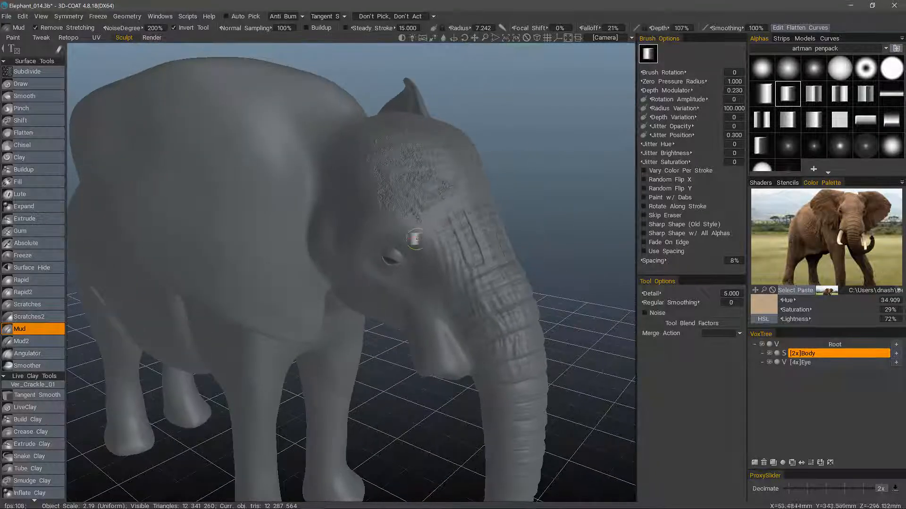